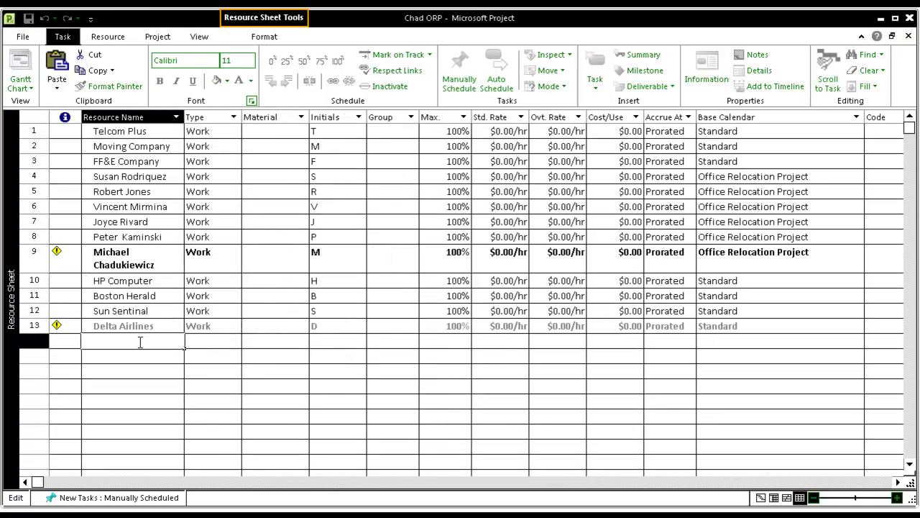
Step: Add a resource named Telecom Per Diem in the first empty row below Delta Airlines
type("Tee")
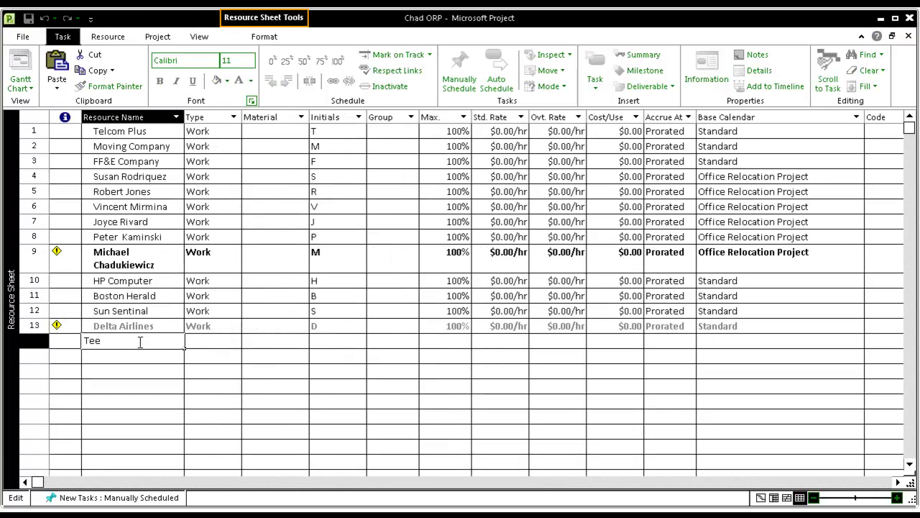
key("BackSpace")
type("lecom Per Diem")
key("Return")
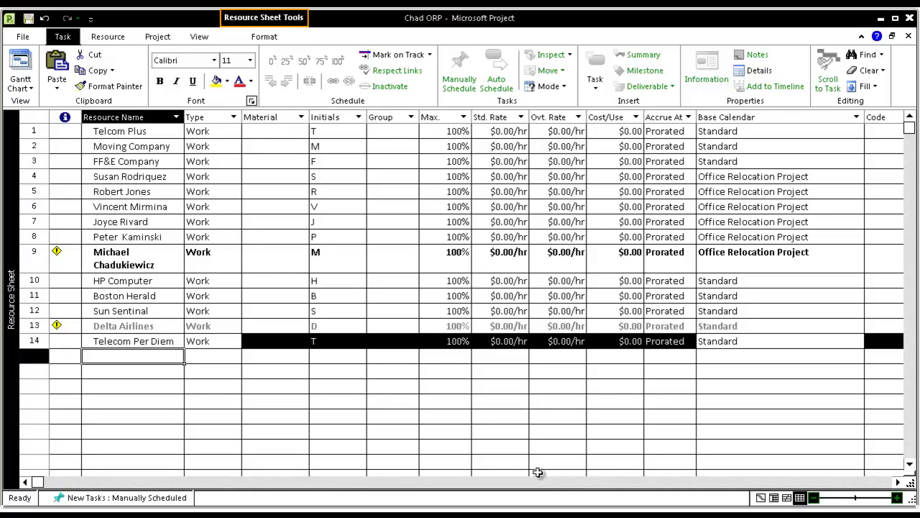
left_click(780, 176)
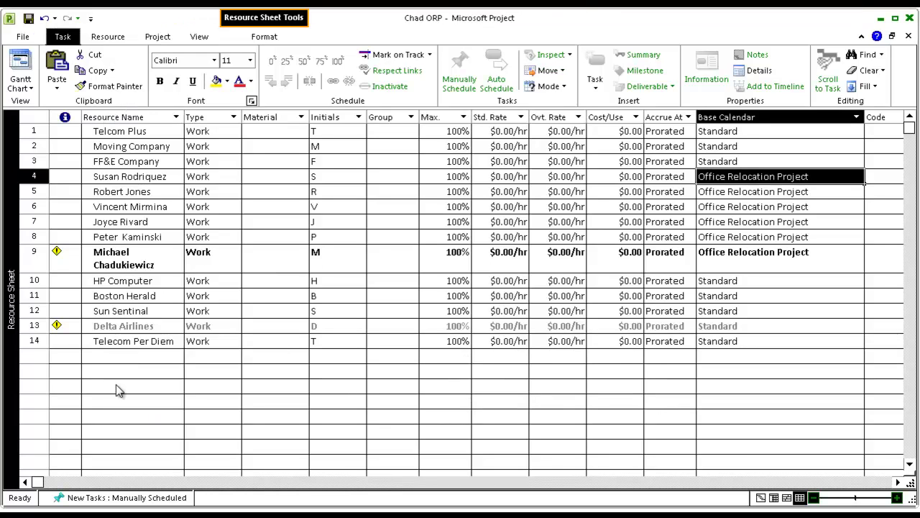
Step: Change the resource type of Telcom Plus and Moving Company to Cost, accepting the effect on their existing assignments
left_click(236, 132)
left_click(235, 131)
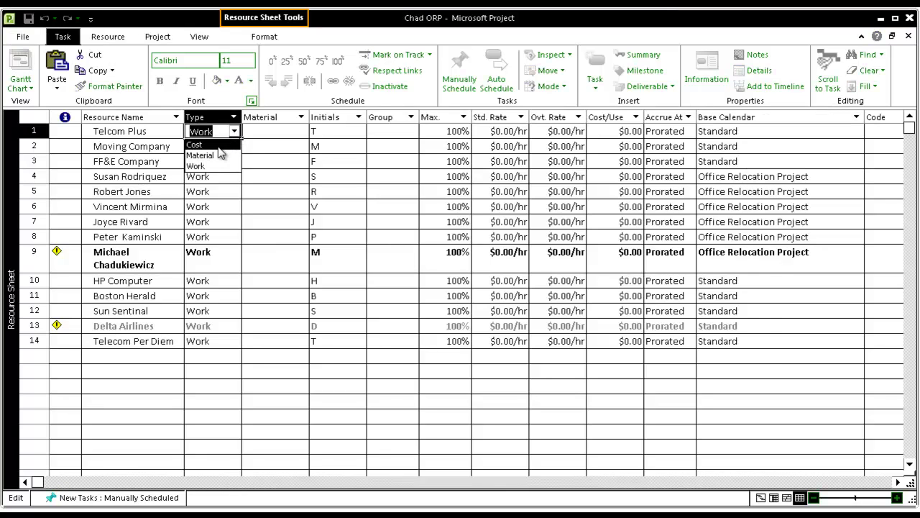
left_click(217, 145)
left_click(383, 363)
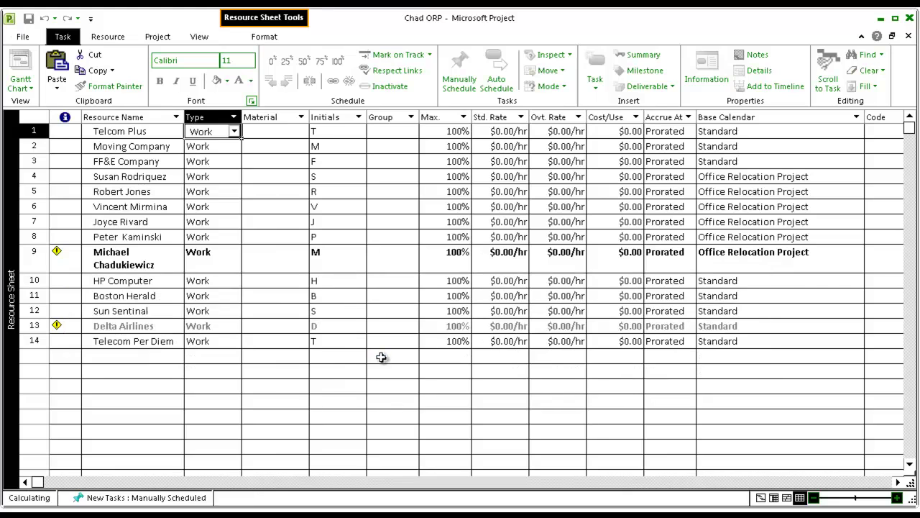
left_click(232, 147)
left_click(234, 147)
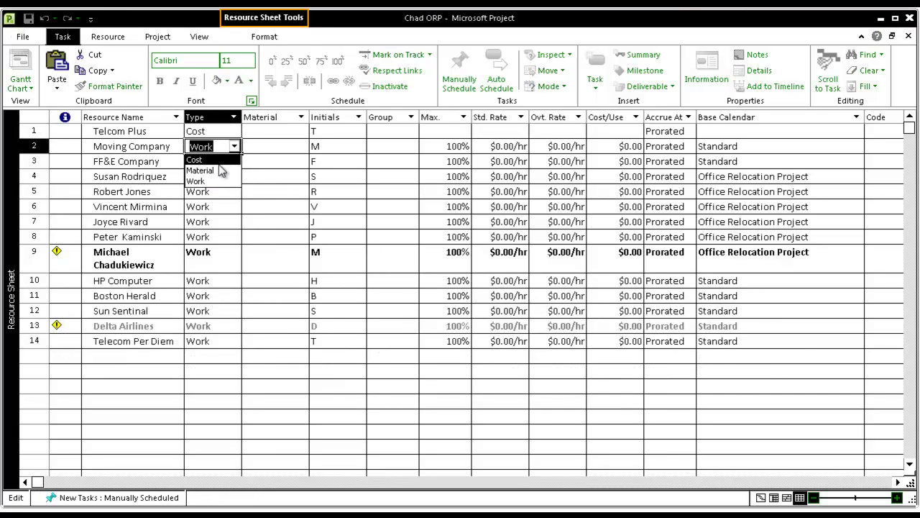
left_click(225, 159)
left_click(386, 362)
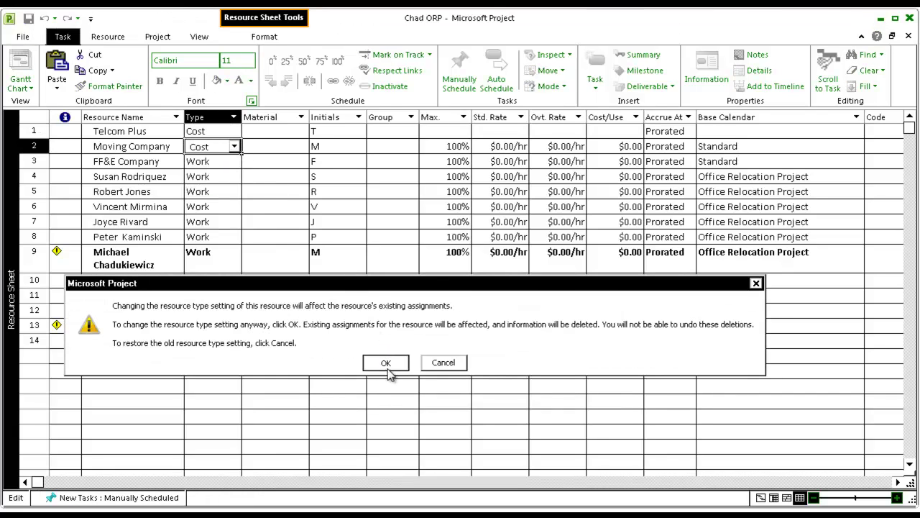
Step: Change the resource type of FF&E Company to Cost and dismiss the Planning Wizard tip
left_click(234, 163)
left_click(235, 162)
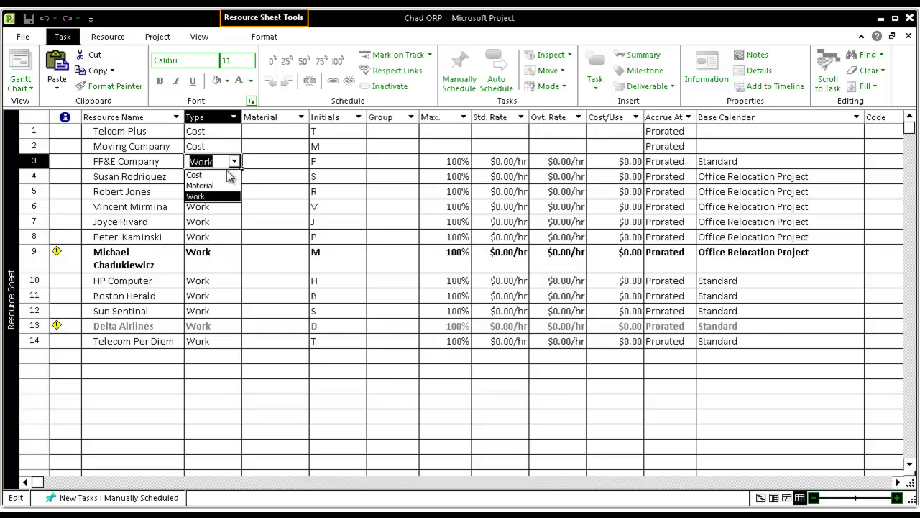
left_click(232, 176)
left_click(403, 364)
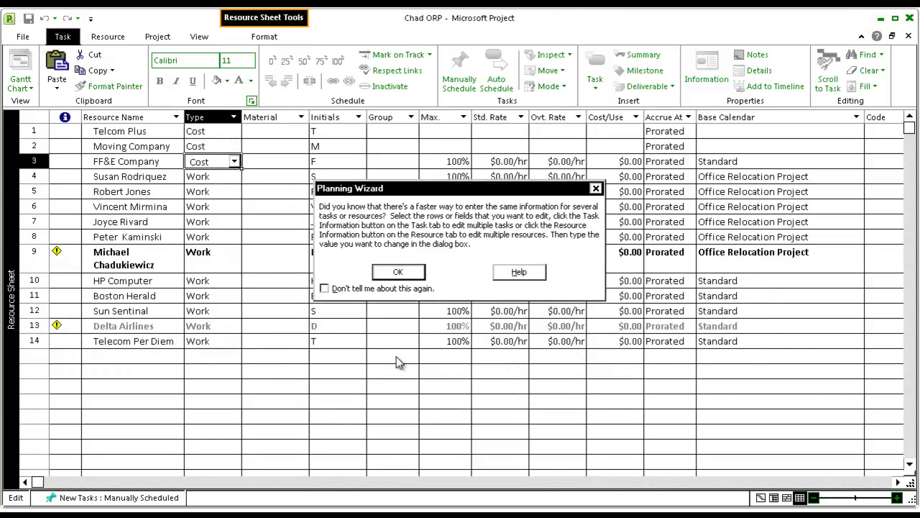
left_click(397, 271)
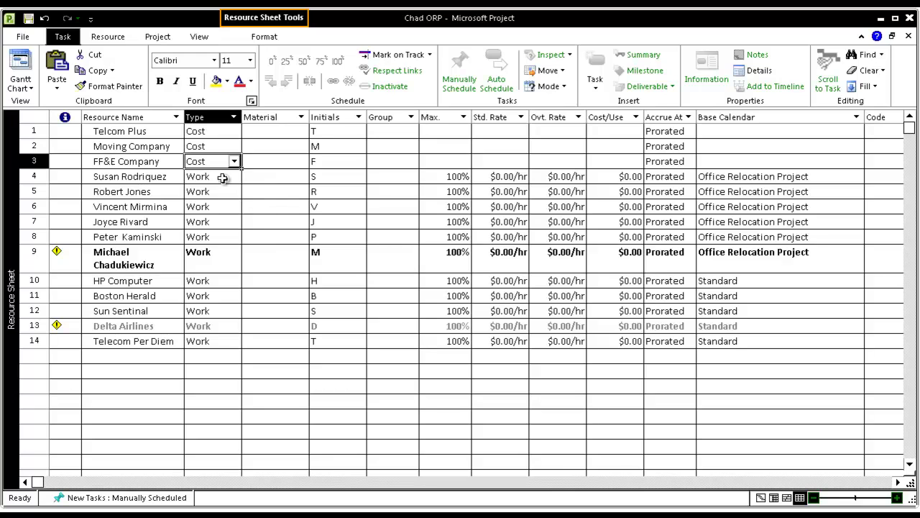
Step: Change the resource type of HP Computer and Boston Herald to Cost, accepting the effect on their existing assignments
left_click(237, 281)
left_click(233, 281)
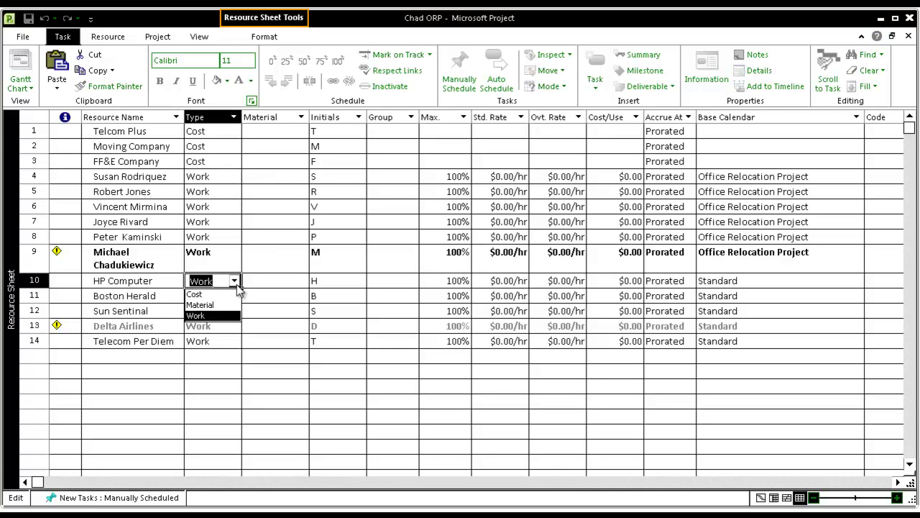
left_click(220, 300)
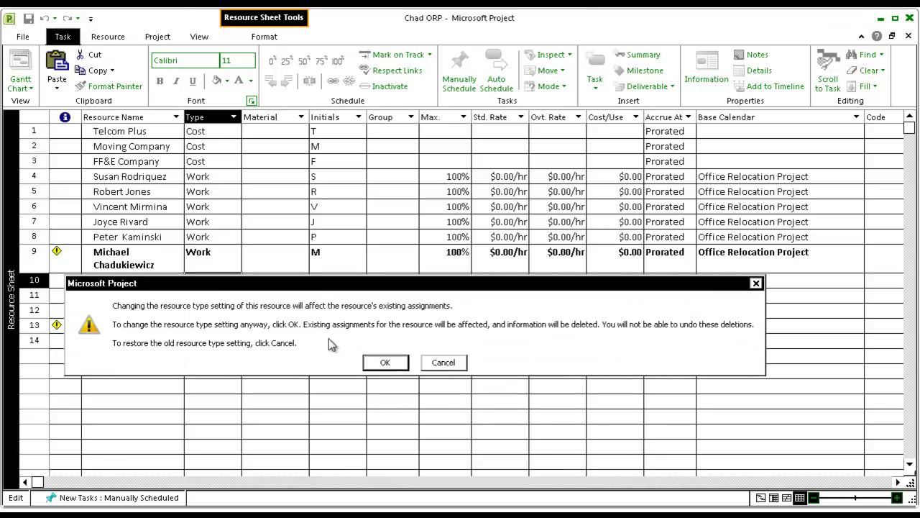
left_click(385, 362)
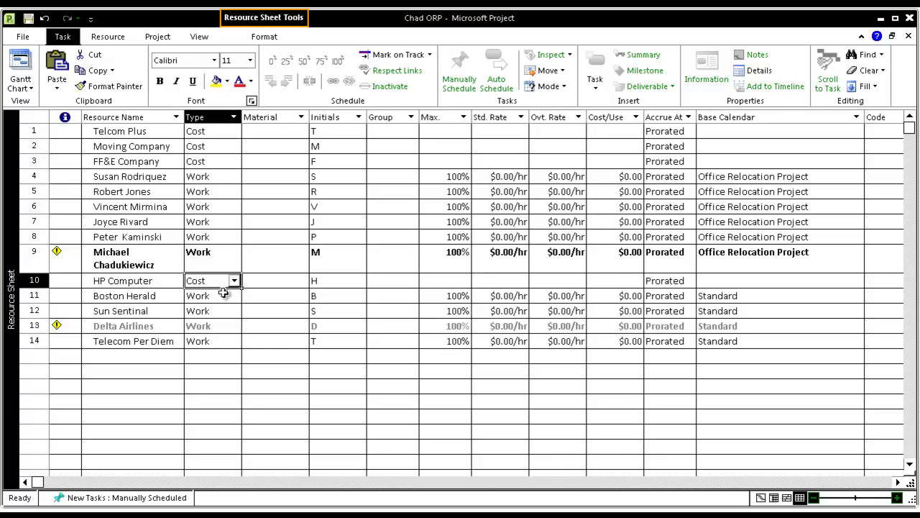
left_click(229, 295)
left_click(234, 296)
left_click(227, 310)
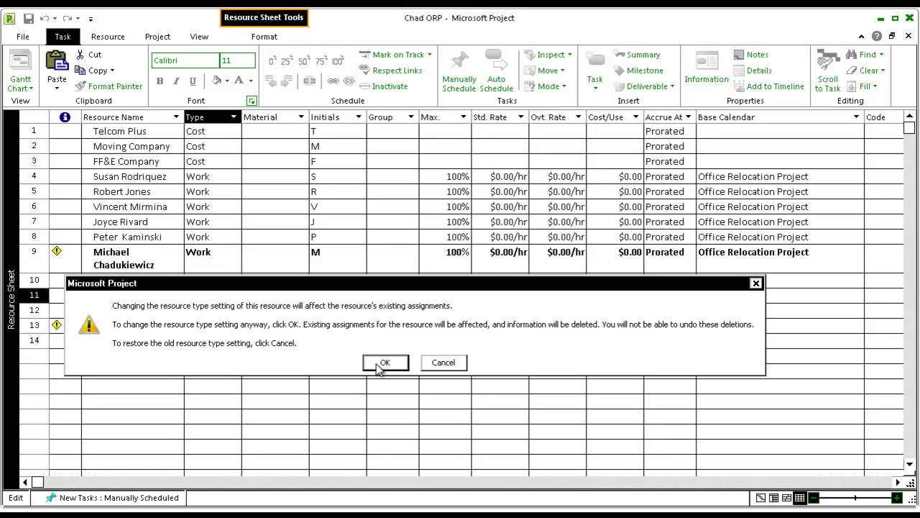
left_click(381, 363)
Step: Change the resource type of Sun Sentinal and Delta Airlines to Cost
left_click(229, 312)
left_click(235, 311)
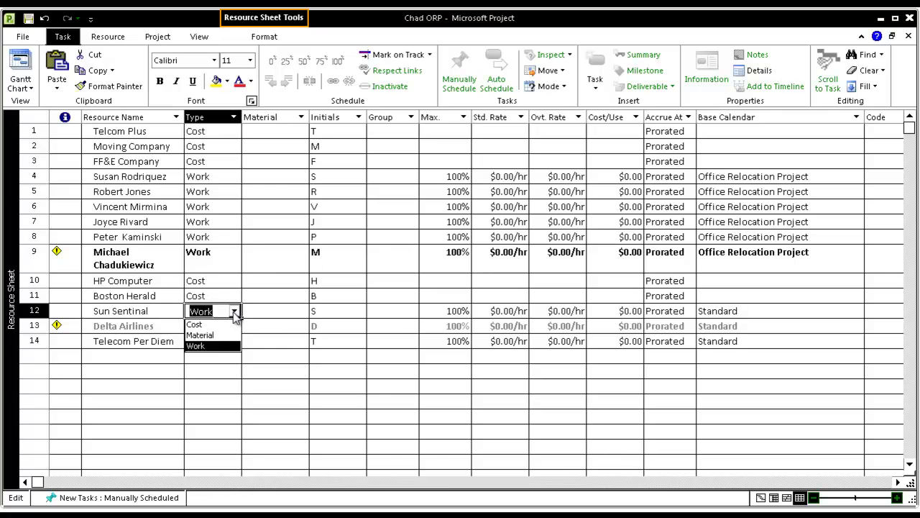
left_click(228, 325)
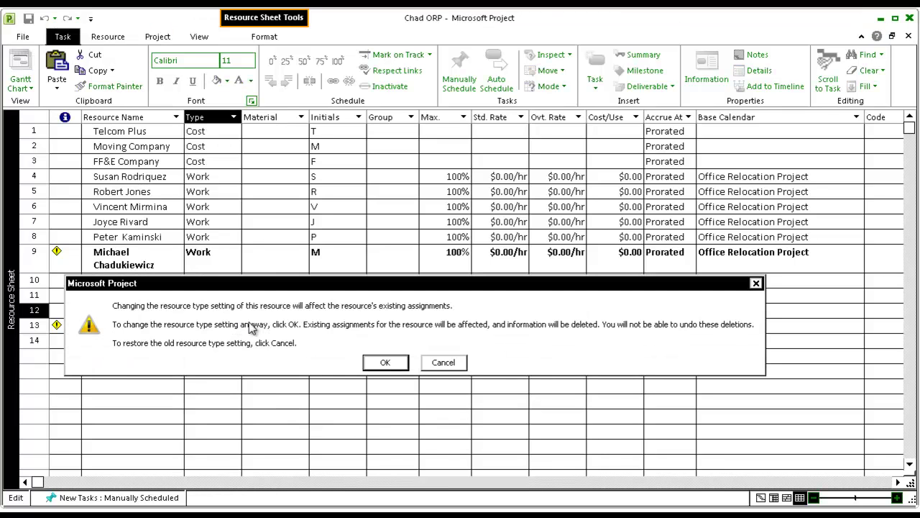
left_click(386, 362)
left_click(395, 274)
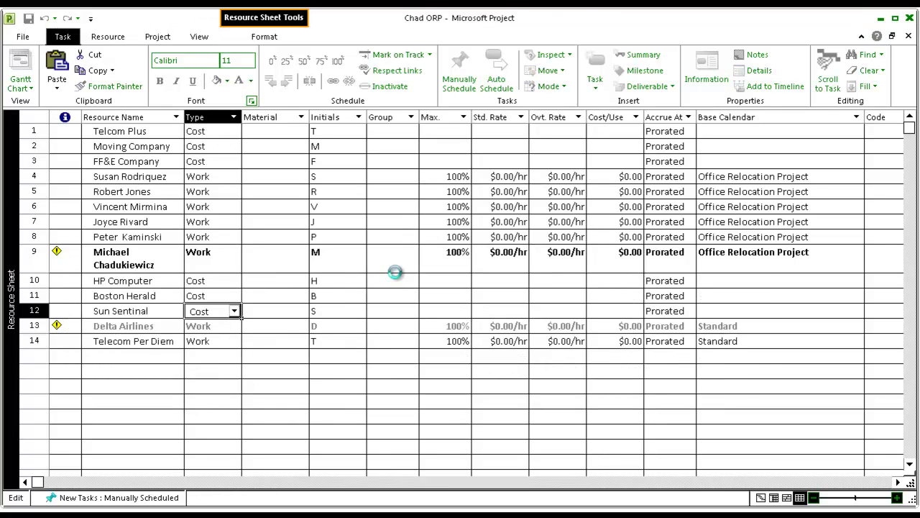
left_click(227, 328)
left_click(235, 327)
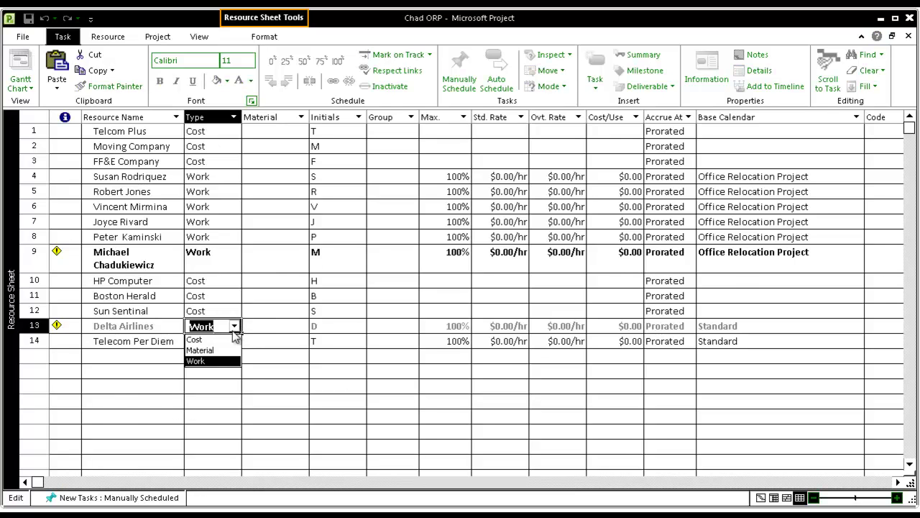
left_click(194, 340)
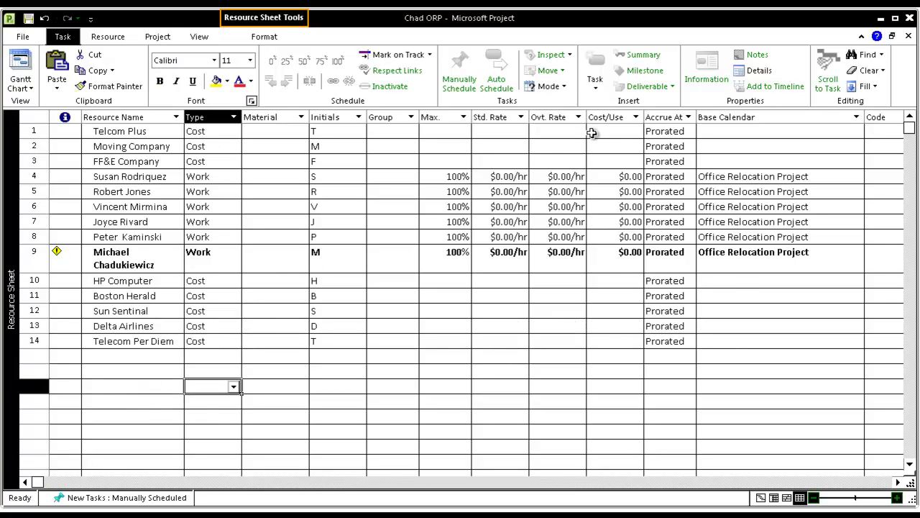
Step: Set the standard rate of the work resource in row 4 to $105.00 per hour
left_click(522, 178)
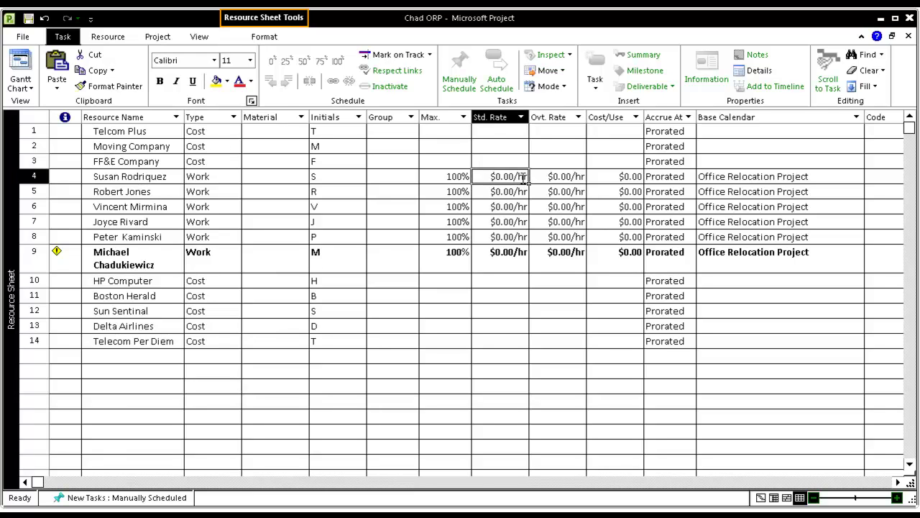
key("F2")
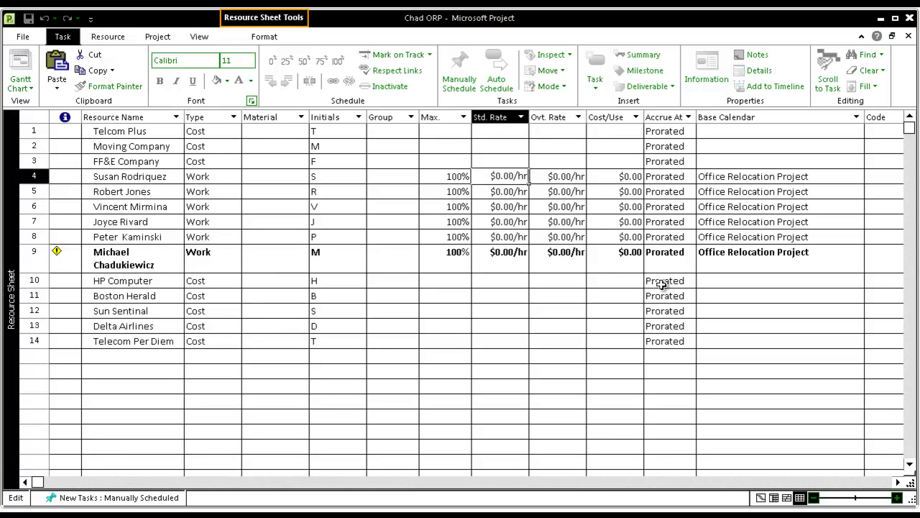
key("BackSpace")
key("BackSpace")
key("BackSpace")
key("BackSpace")
key("BackSpace")
key("BackSpace")
key("BackSpace")
key("BackSpace")
type("105")
key("Return")
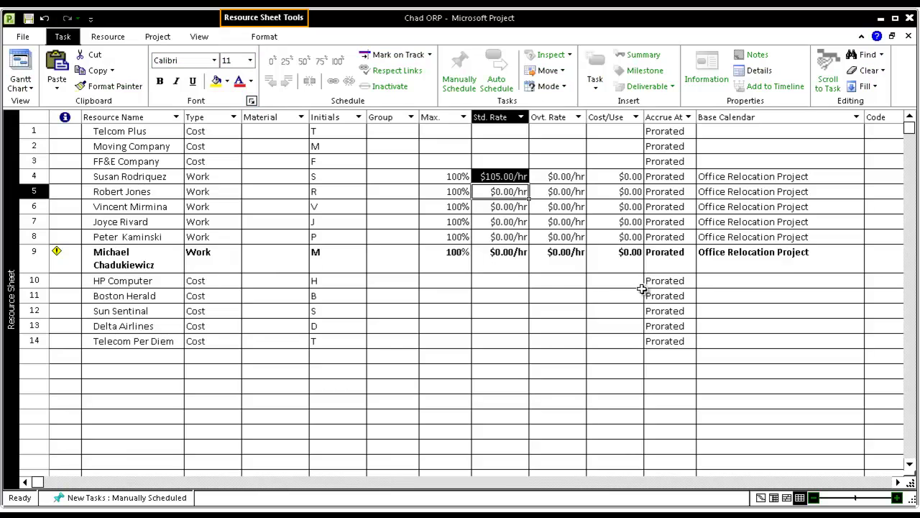
Step: Set the standard rate of the work resources in rows 5, 6 and 7 to $105.00 per hour
type("102")
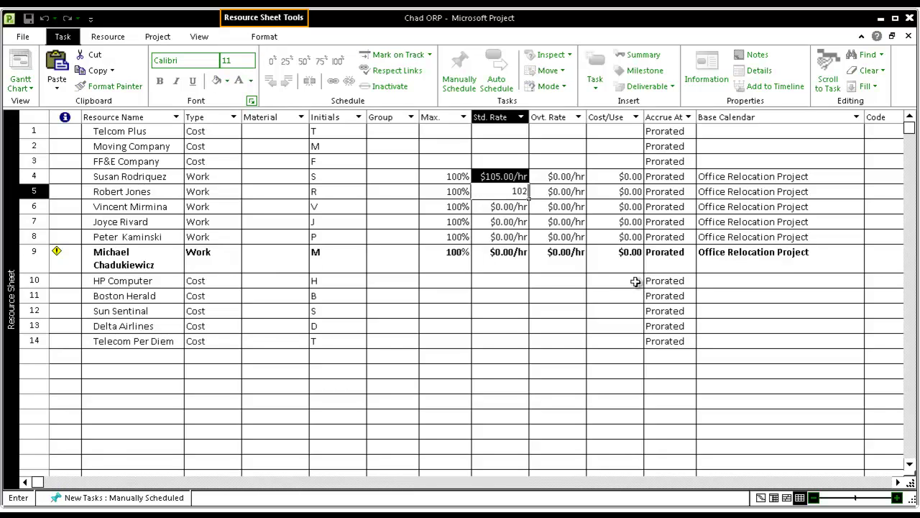
key("BackSpace")
key("BackSpace")
key("BackSpace")
type("105")
key("Return")
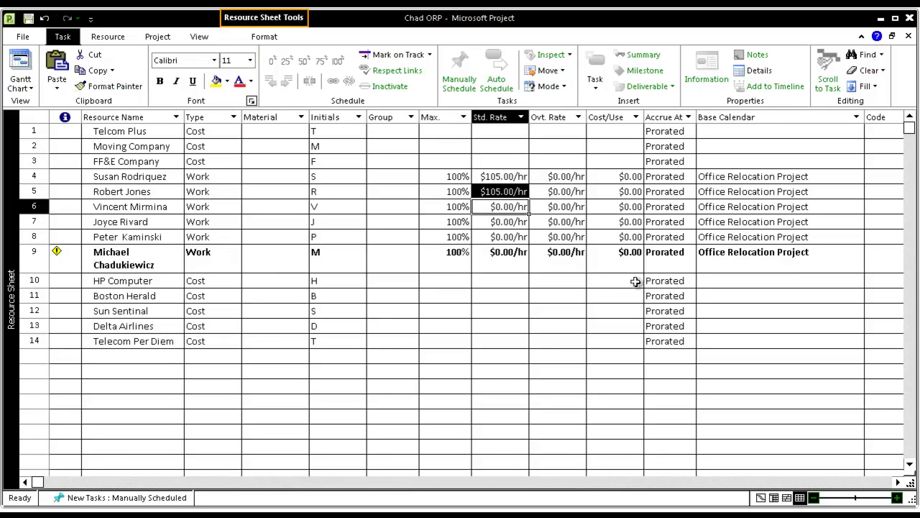
type("105")
key("Return")
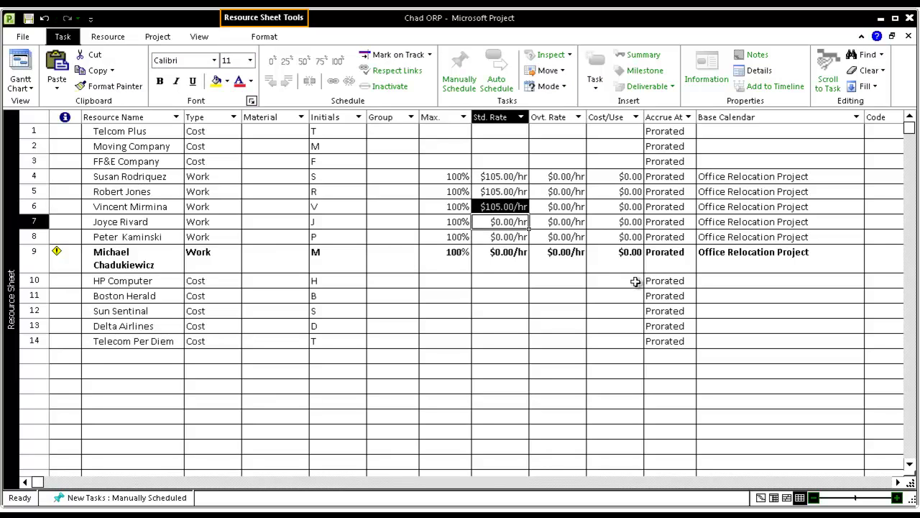
type("105")
key("Return")
key("Return")
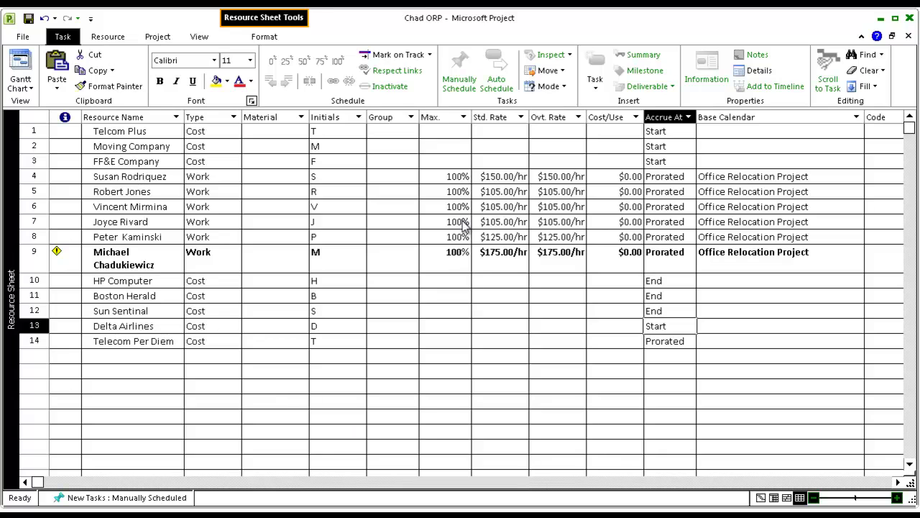
Step: Raise the maximum units of the work resource in row 9 to 250%
left_click(450, 253)
left_click(466, 253)
left_click(465, 251)
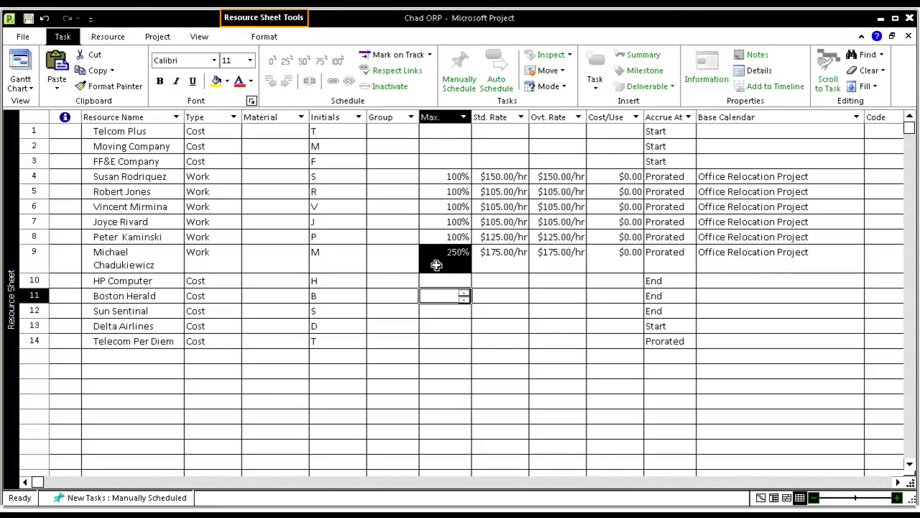
left_click(394, 264)
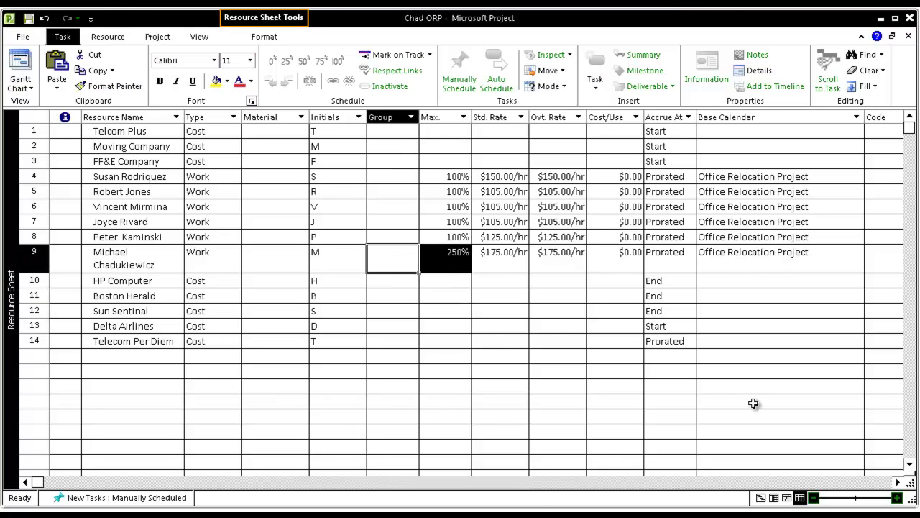
left_click(465, 262)
left_click(464, 291)
Step: Try the Standard base calendar on the work resource in row 9
left_click(776, 161)
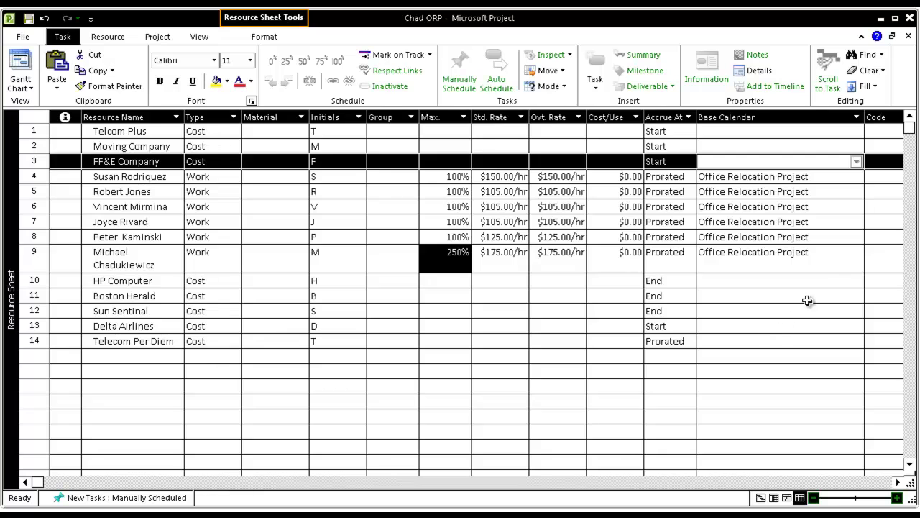
left_click(857, 260)
left_click(857, 259)
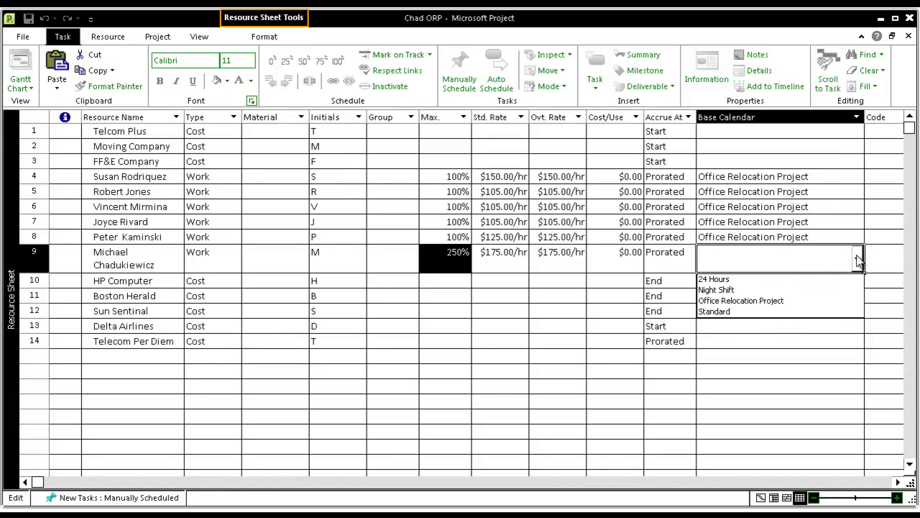
left_click(858, 260)
left_click(806, 311)
left_click(824, 265)
left_click(857, 260)
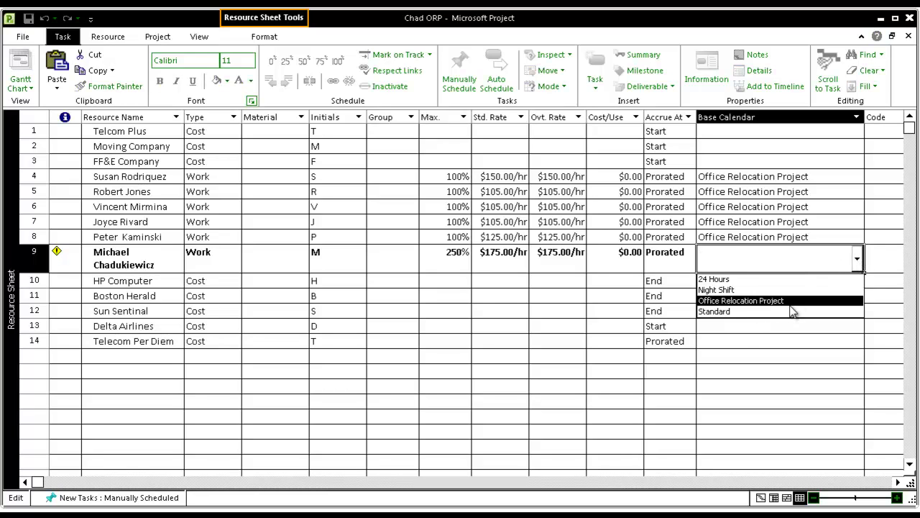
left_click(788, 312)
left_click(805, 309)
Step: Assign the Office Relocation Project base calendar to the work resource in row 9
left_click(811, 255)
left_click(859, 261)
left_click(801, 300)
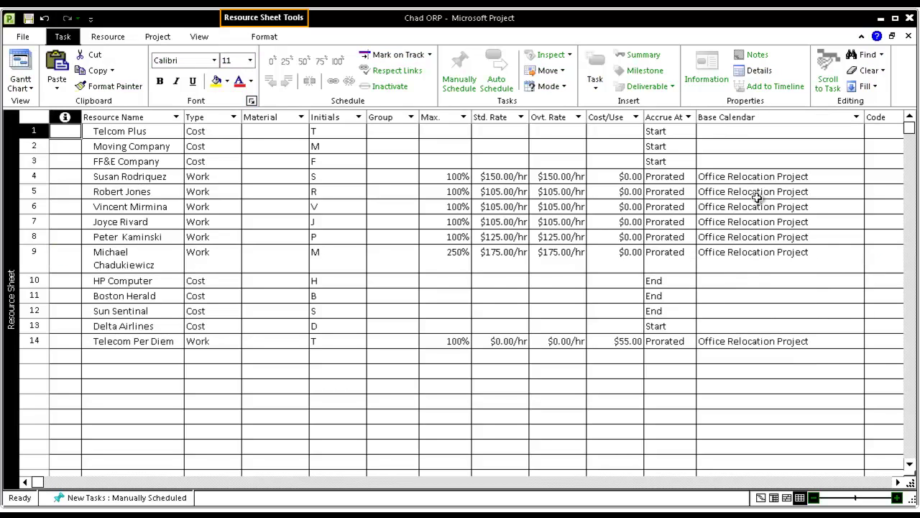
Step: Display the Office Relocation Project calendar with its exceptions in the Change Working Time dialog
left_click(159, 38)
left_click(248, 72)
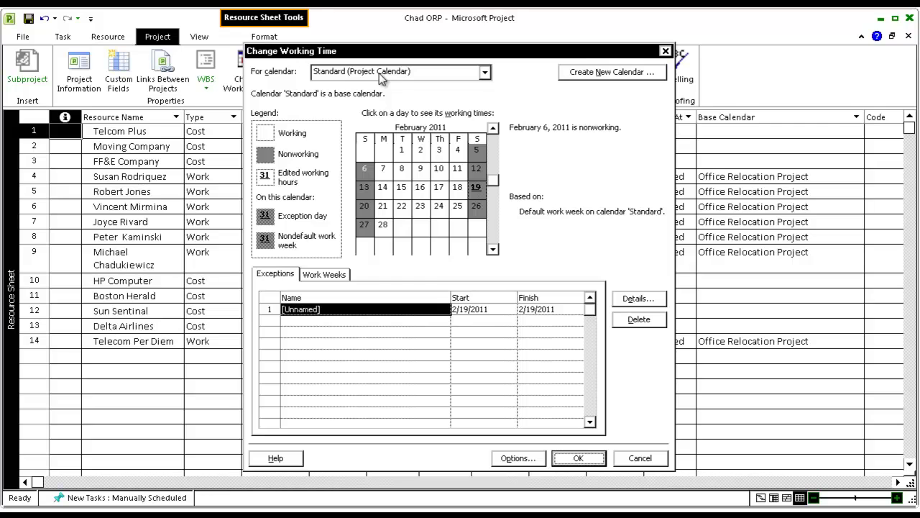
left_click(485, 73)
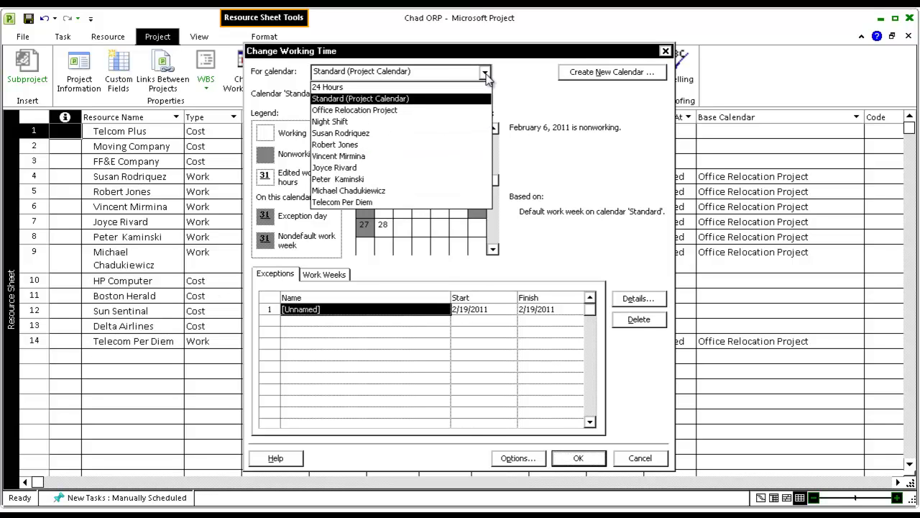
left_click(448, 112)
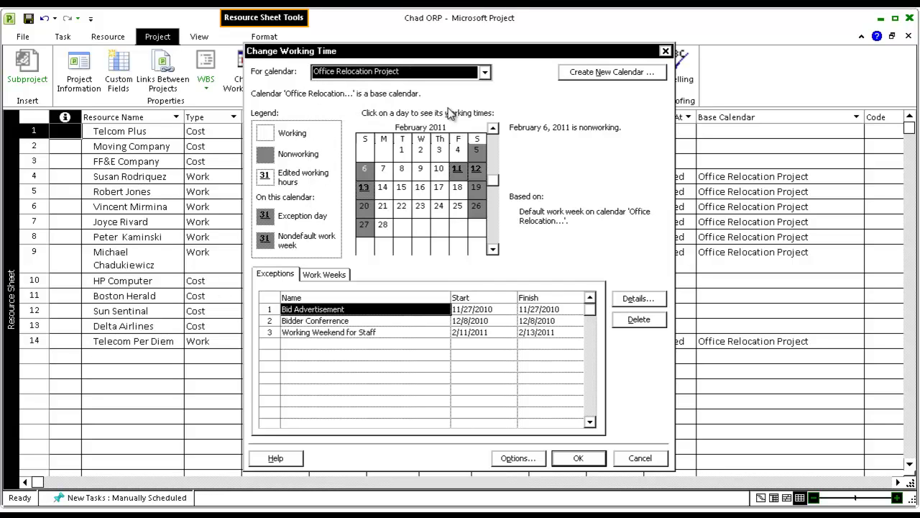
Step: Add a fourth exception to the Office Relocation Project calendar, named with the staff member's first name followed by "Back Up"
left_click(309, 343)
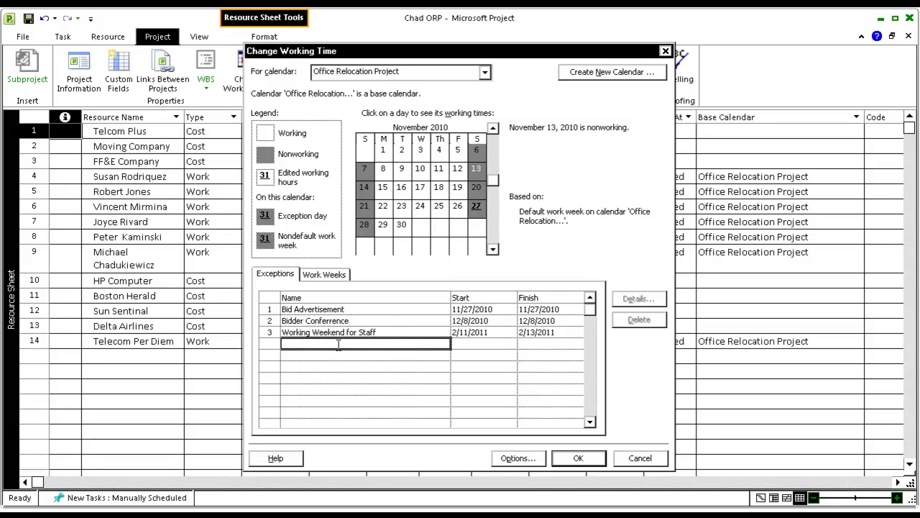
left_click(337, 345)
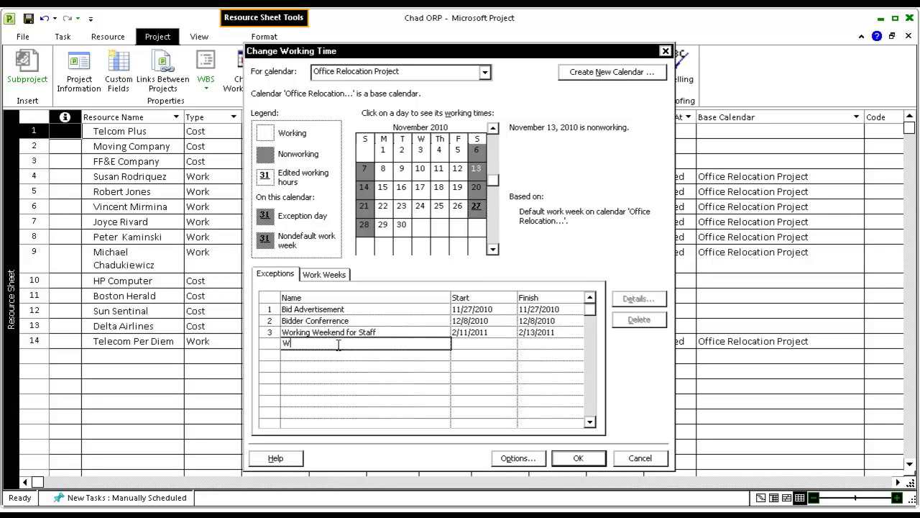
type("Peter")
type(" Configu")
key("BackSpace")
key("BackSpace")
key("BackSpace")
key("BackSpace")
key("BackSpace")
key("BackSpace")
key("BackSpace")
type("Back Up")
left_click(491, 346)
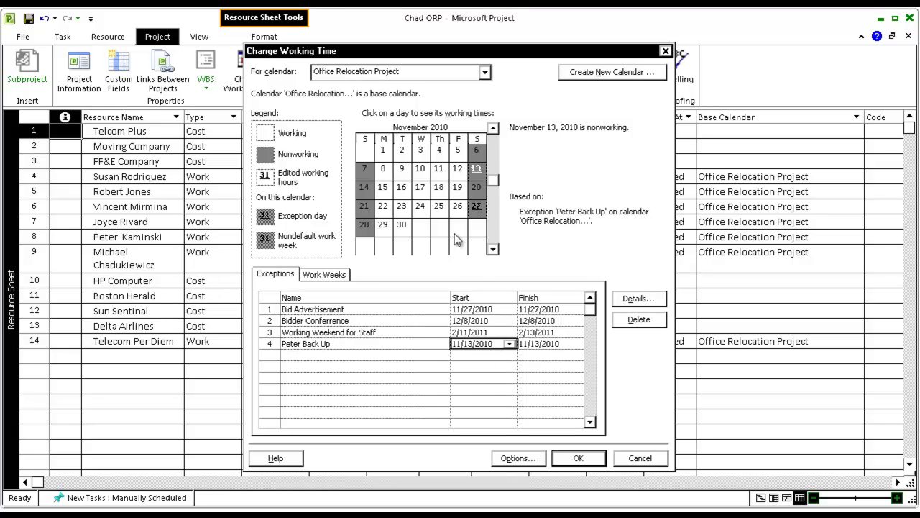
Step: Define the new exception as working time, with the second shift ending at 10:00 PM
left_click(440, 171)
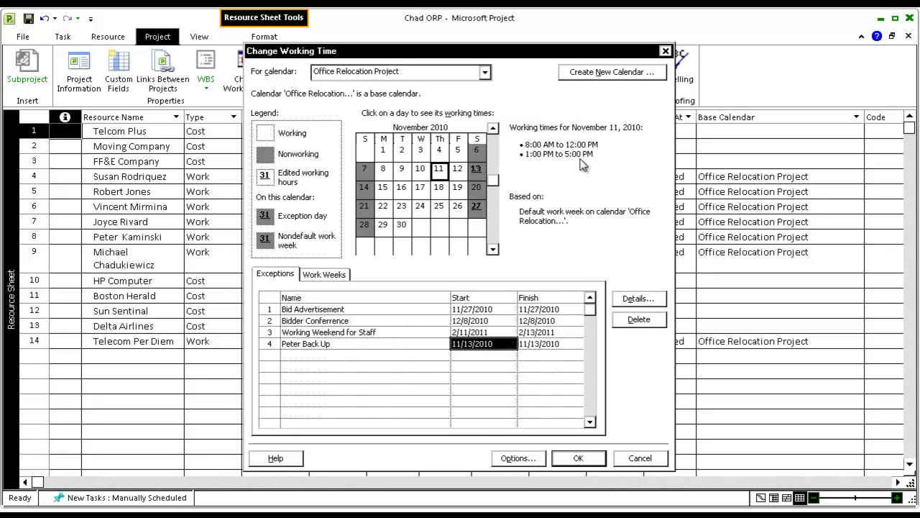
left_click(638, 301)
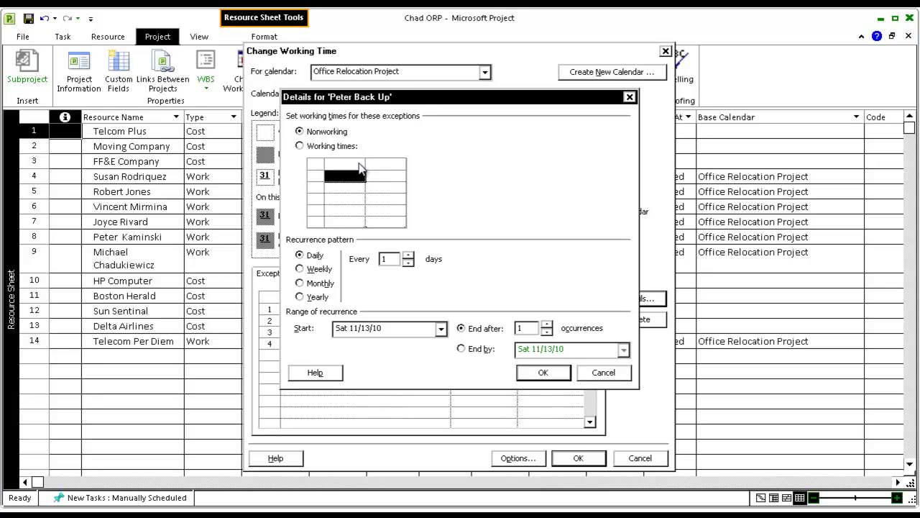
left_click(299, 146)
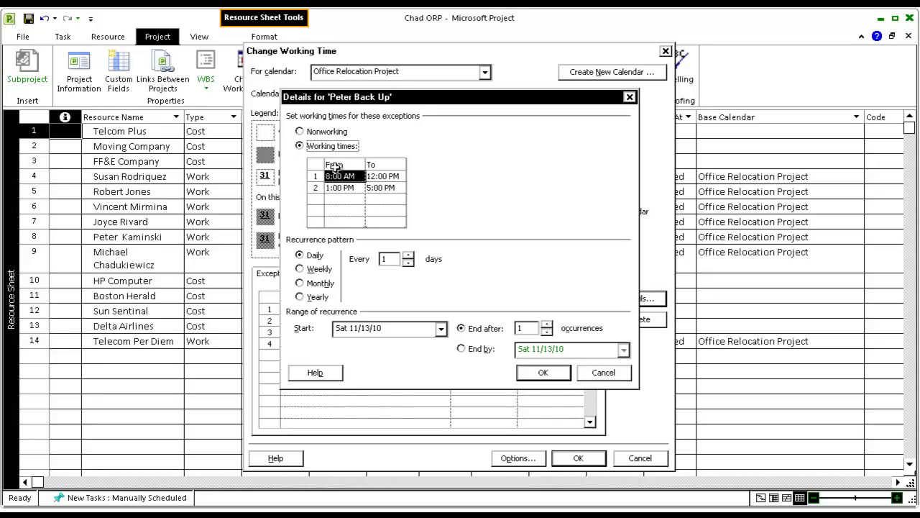
left_click(370, 188)
left_click(368, 188)
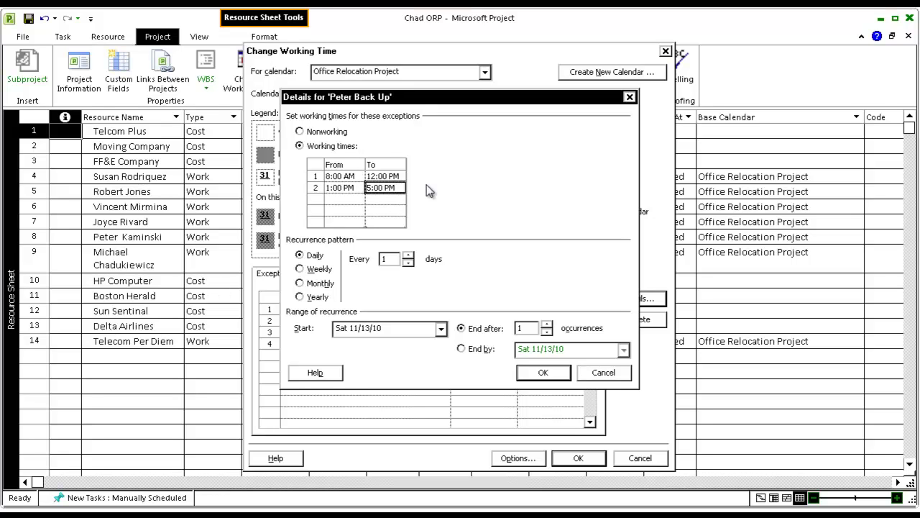
key("Left")
key("Left")
key("Left")
key("BackSpace")
type("10")
key("Return")
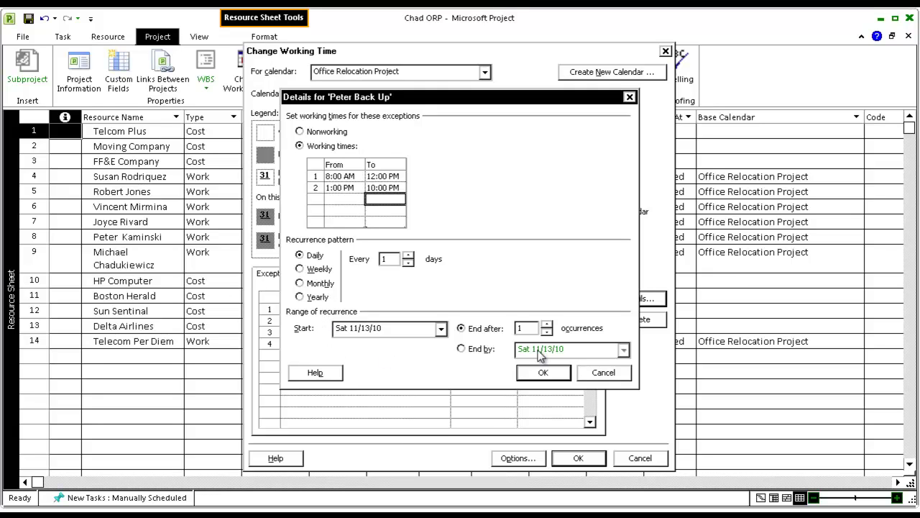
Step: Start the back-up exception on Thursday 11/11/10, check that day's working times, and save the calendar
left_click(440, 328)
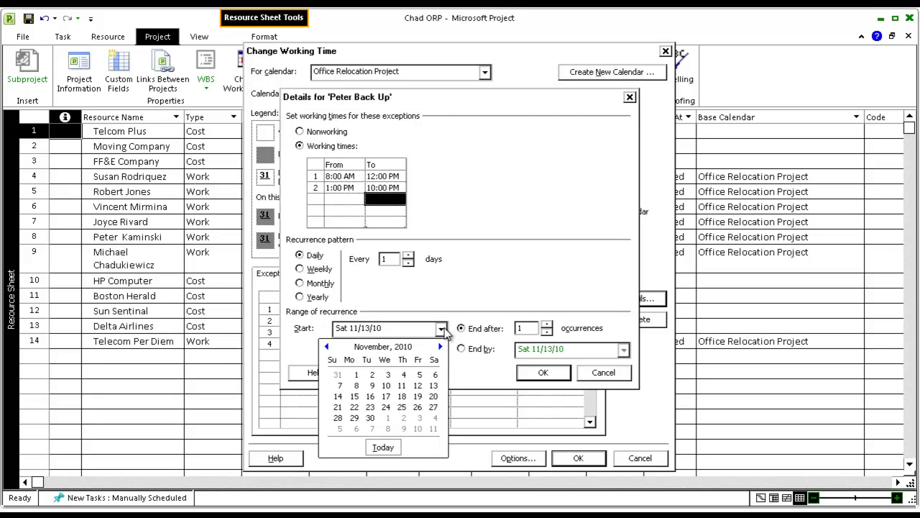
left_click(402, 386)
left_click(543, 373)
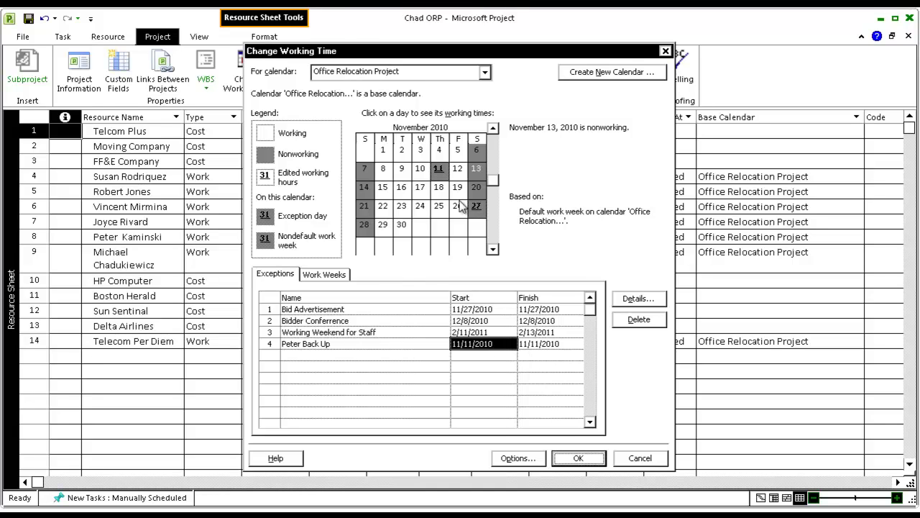
left_click(438, 169)
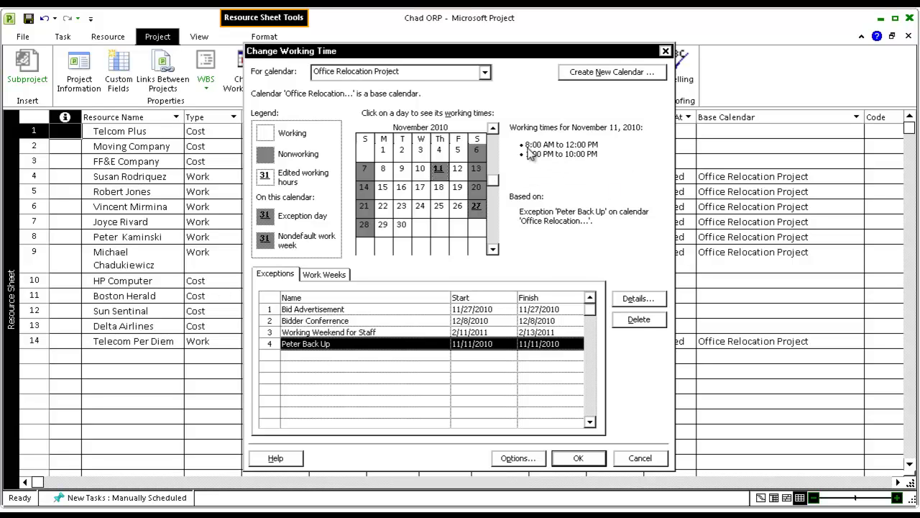
left_click(579, 458)
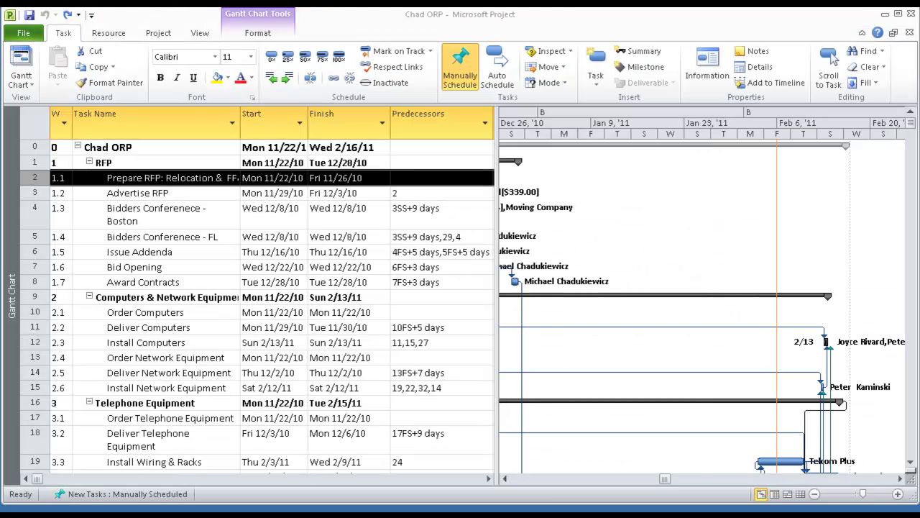
Step: Make the "Bidders Conferenece - Boston" task manually scheduled and set its start date to Thu 12/9/10
double_click(126, 214)
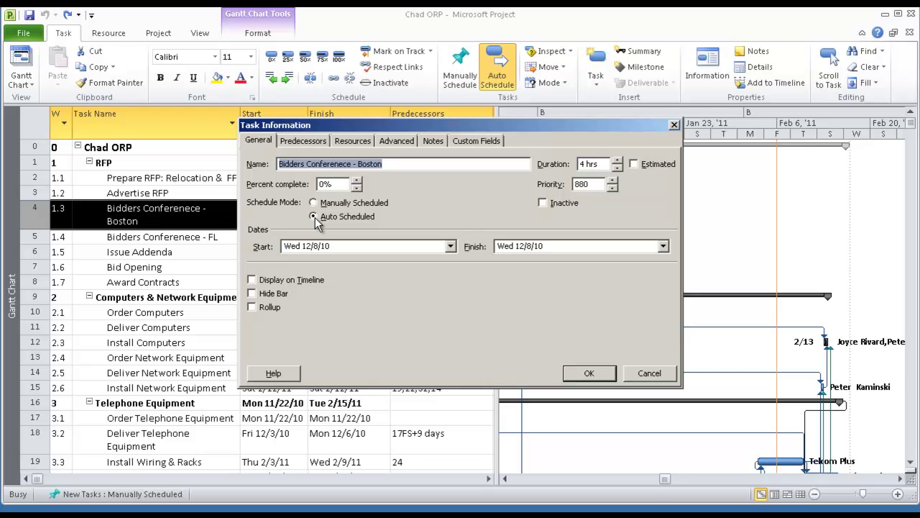
left_click(313, 203)
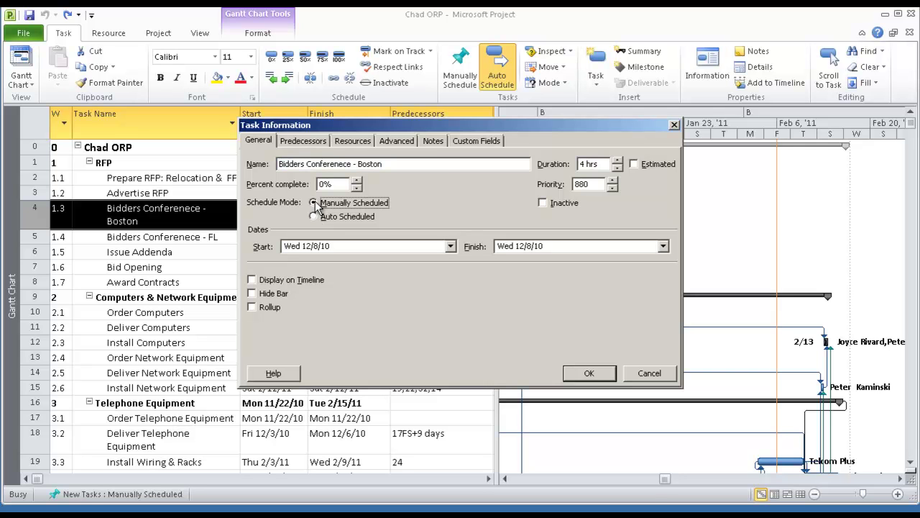
left_click(590, 373)
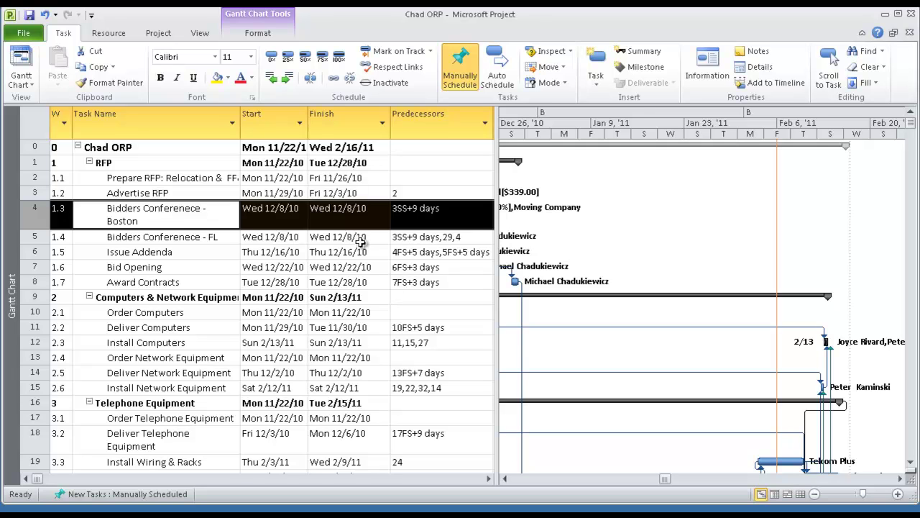
left_click(288, 223)
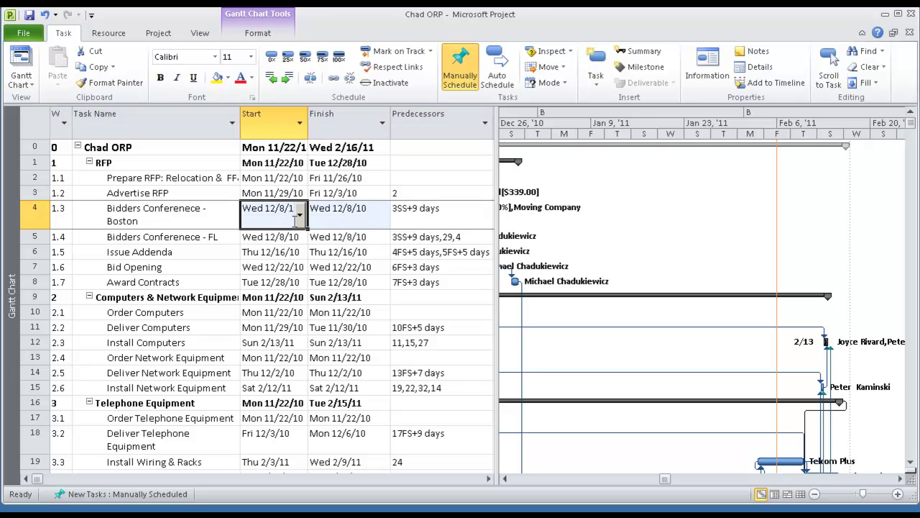
left_click(300, 222)
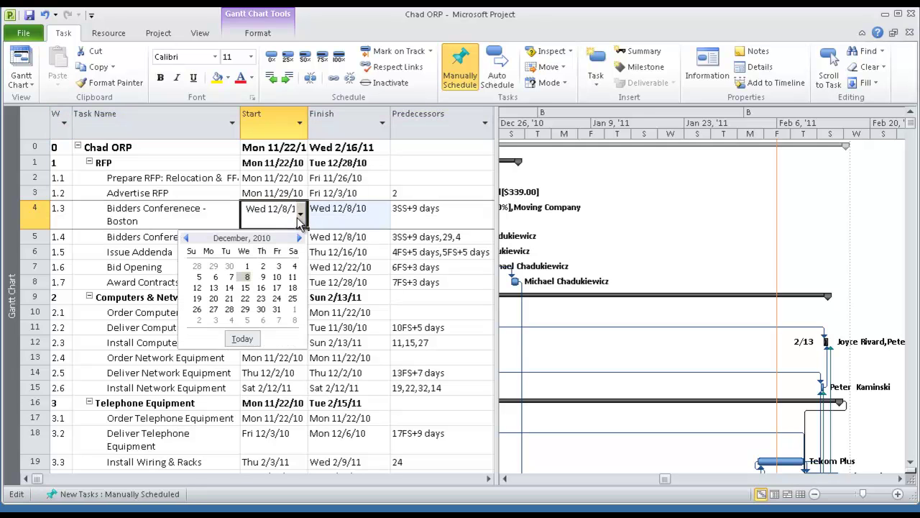
left_click(261, 277)
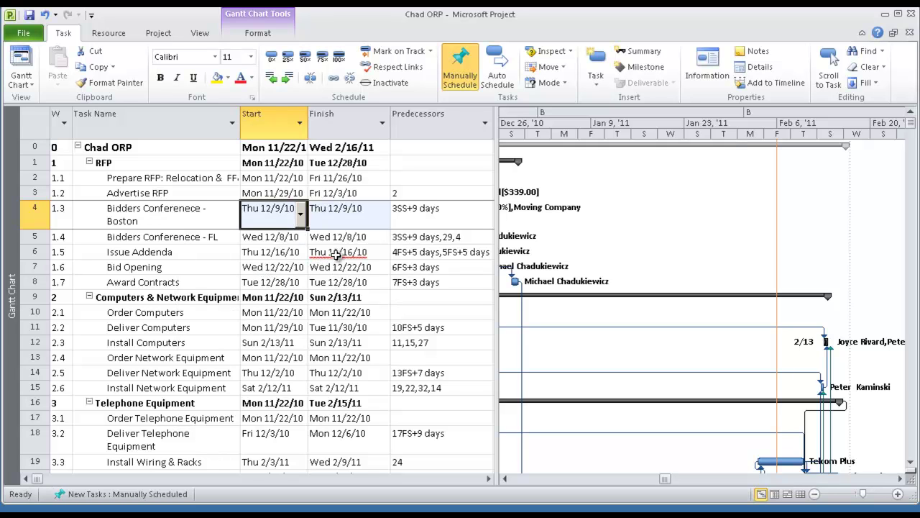
Step: Apply Respect Links to the flagged finish date of the Issue Addenda task
mouse_move(336, 255)
right_click(337, 255)
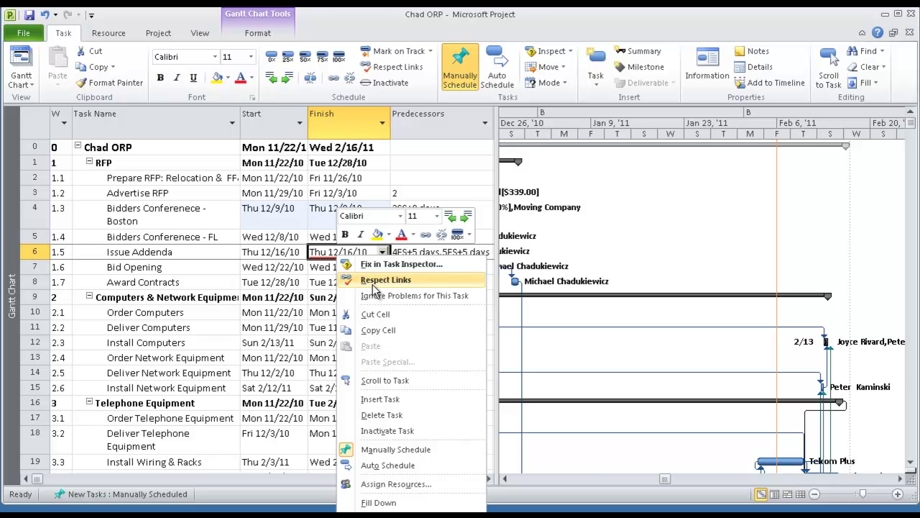
left_click(372, 284)
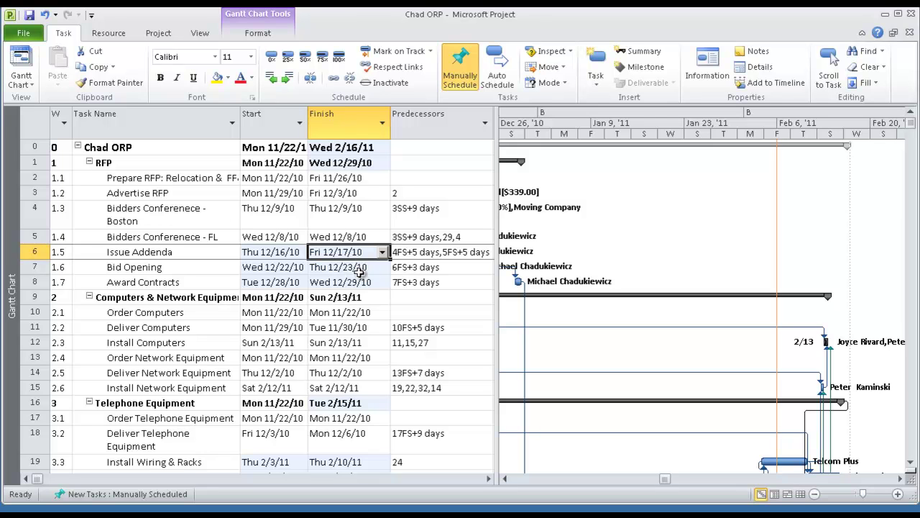
Step: Check the Award Contracts task information and review the dates of the tasks that follow through the end of the schedule
left_click(358, 270)
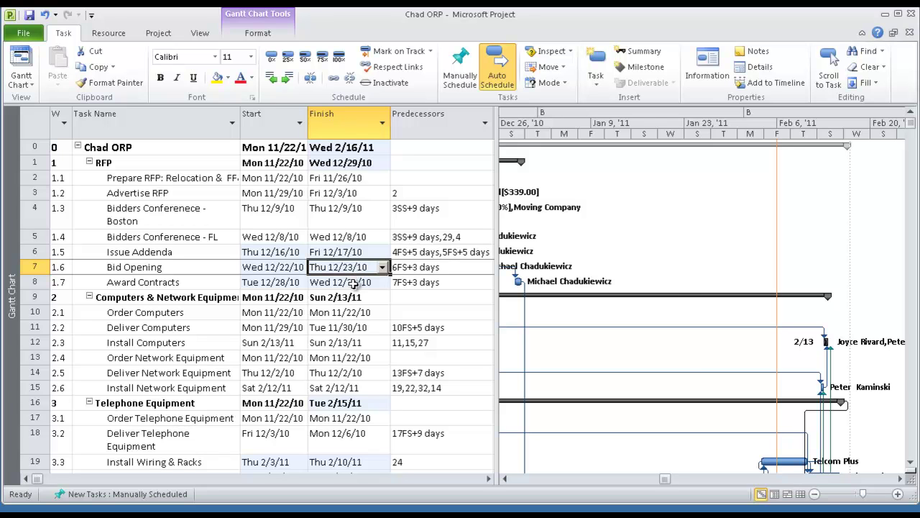
double_click(357, 281)
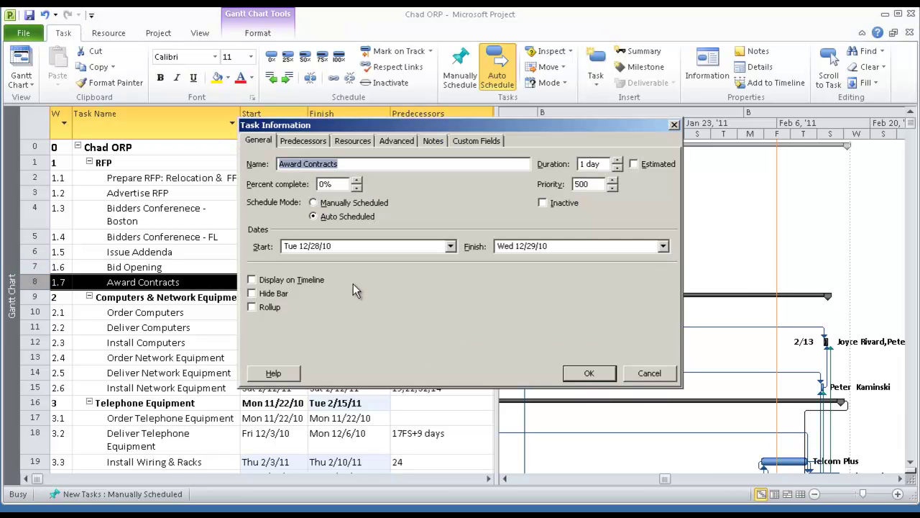
left_click(588, 373)
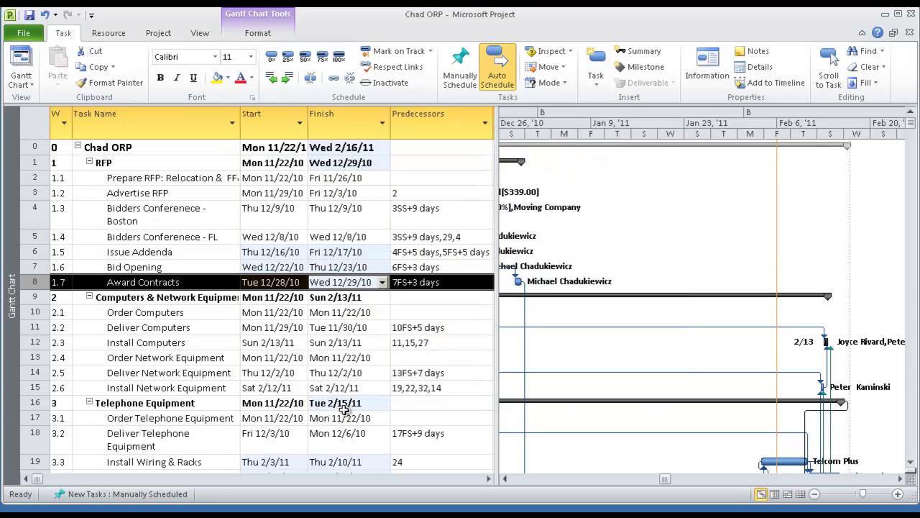
scroll(344, 409, "down", 7)
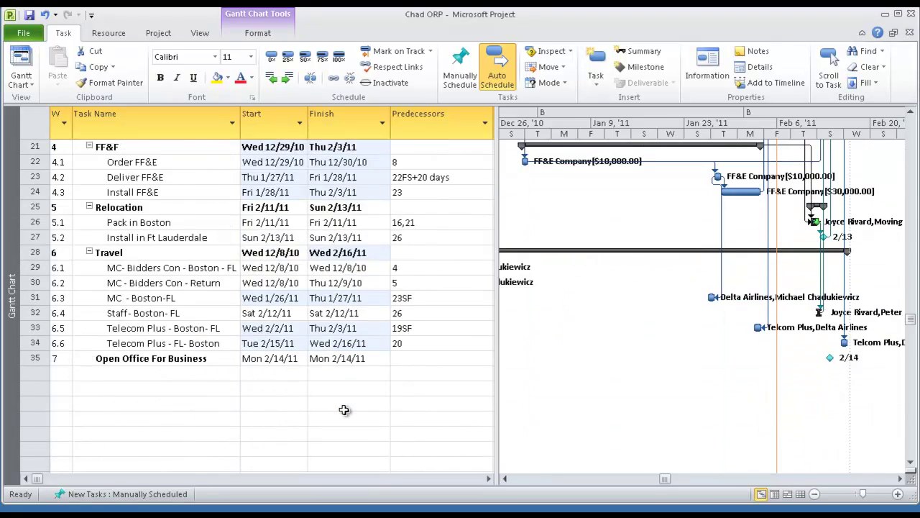
scroll(345, 409, "up", 7)
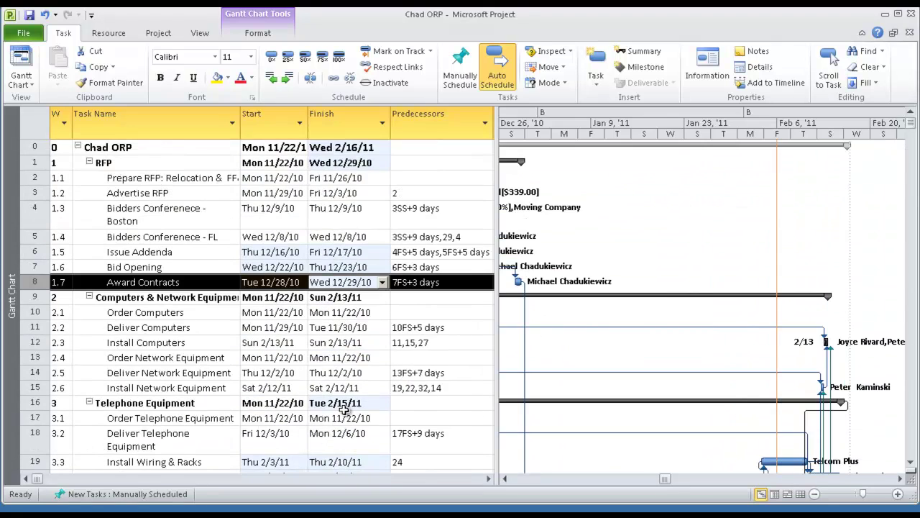
Step: Undo the Respect Links correction and the Boston bidders conference's start date and schedule mode changes
key("ctrl+z")
key("ctrl+z")
key("ctrl+z")
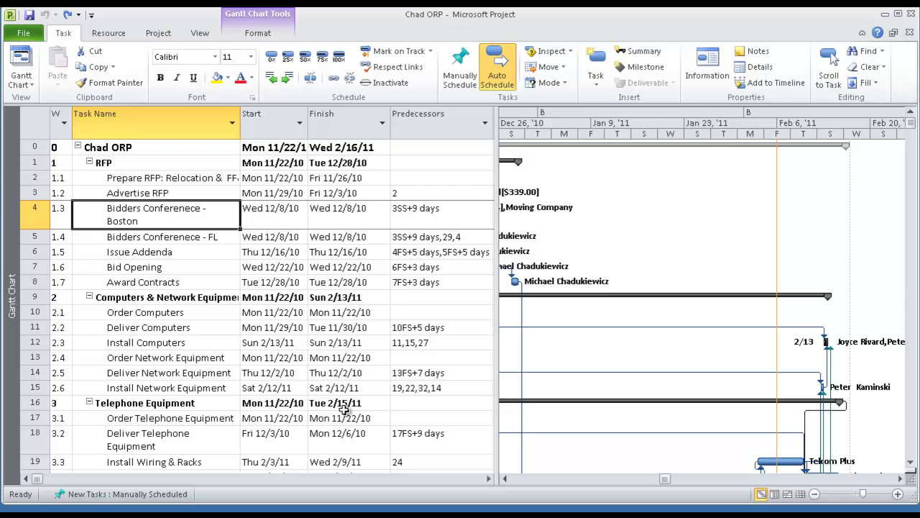
Step: Examine the schedule mode of the "Install in Ft Lauderdale" task in its task information
scroll(344, 409, "down", 6)
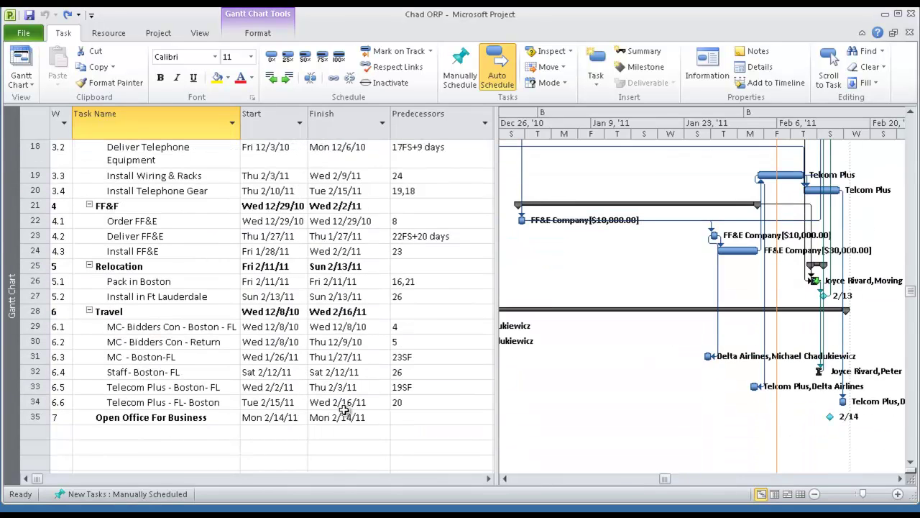
left_click(176, 296)
double_click(175, 296)
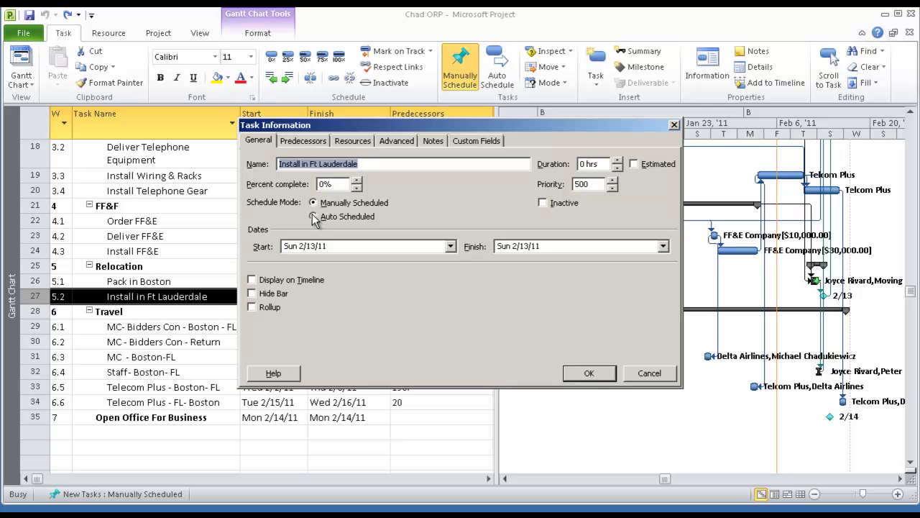
left_click(589, 374)
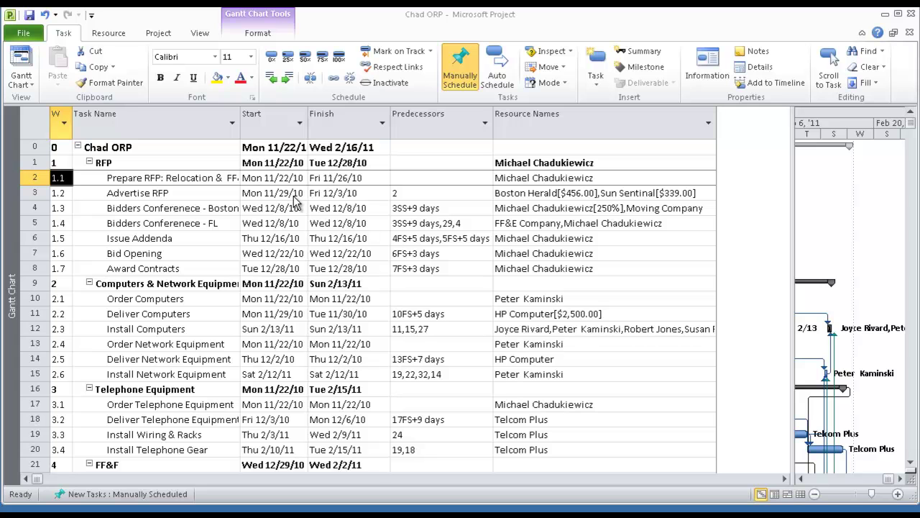
Step: Examine the predecessor link types and lags of the "Bidders Conferenece - Boston" and Issue Addenda tasks
left_click(416, 207)
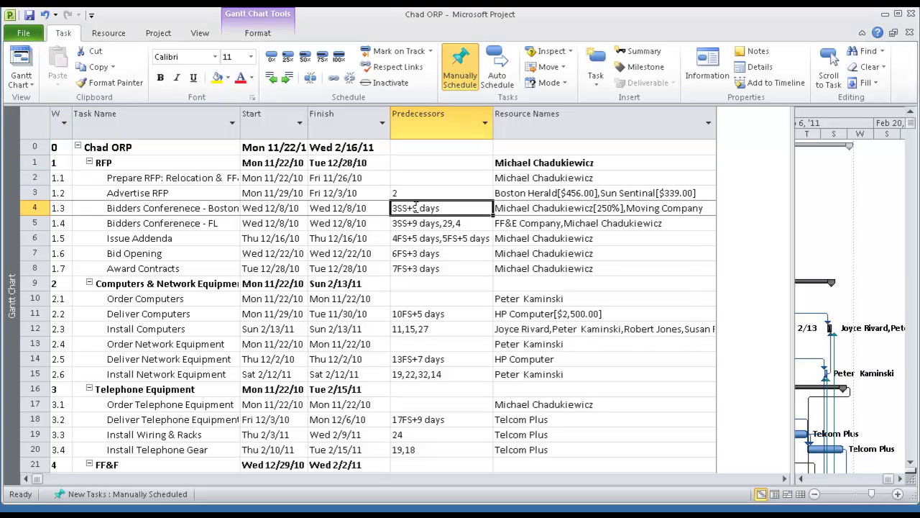
double_click(416, 207)
left_click(303, 140)
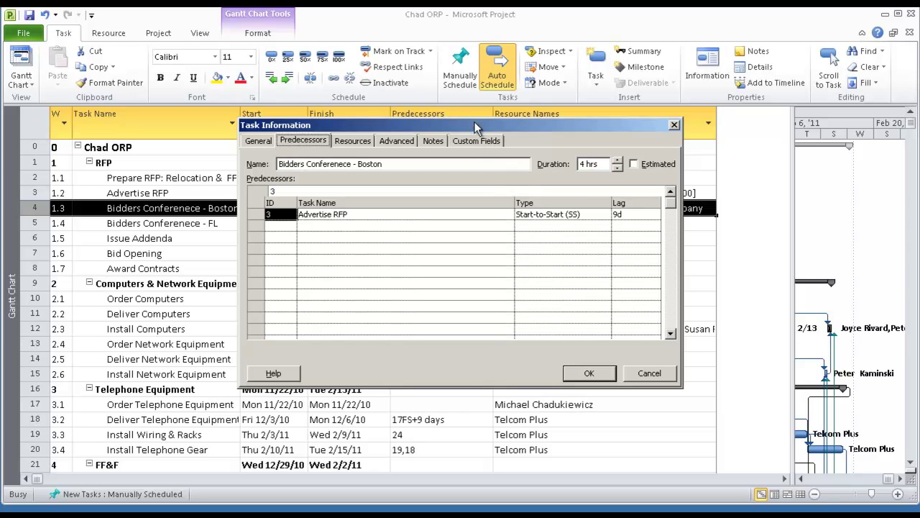
left_click_drag(476, 130, 635, 211)
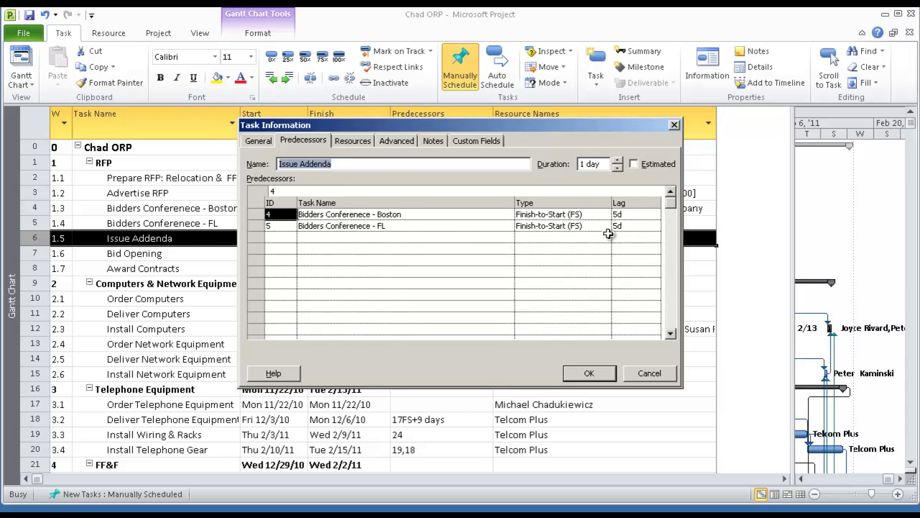
key("Return")
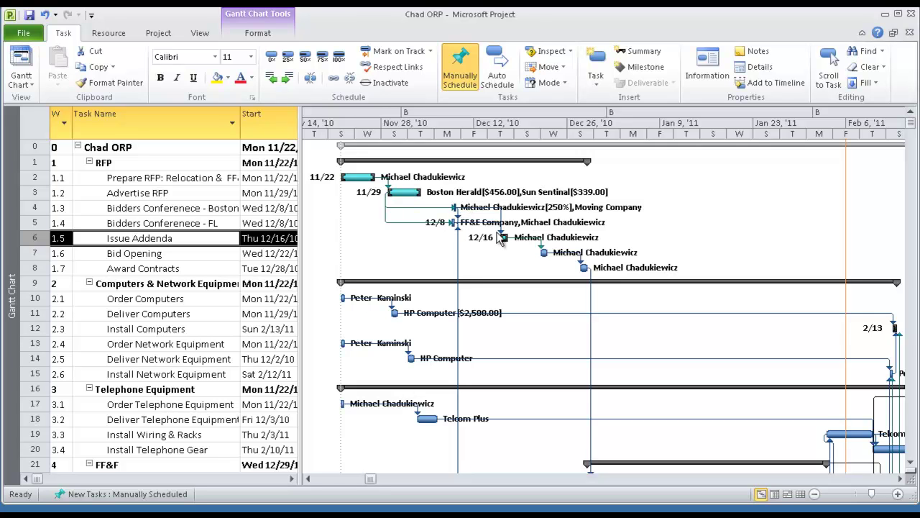
mouse_move(507, 238)
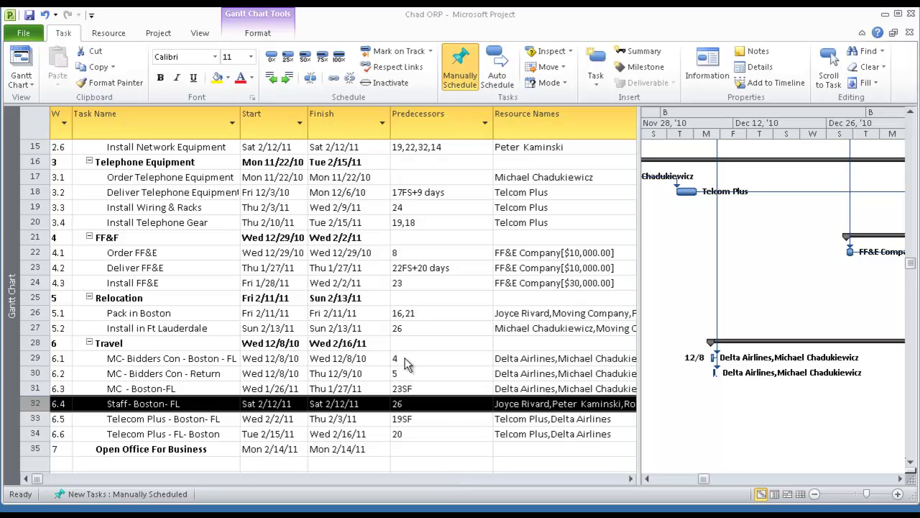
Step: Examine the predecessor link types and lags of the "MC - Boston-FL" and "Telecom Plus - Boston- FL" travel tasks
left_click(167, 401)
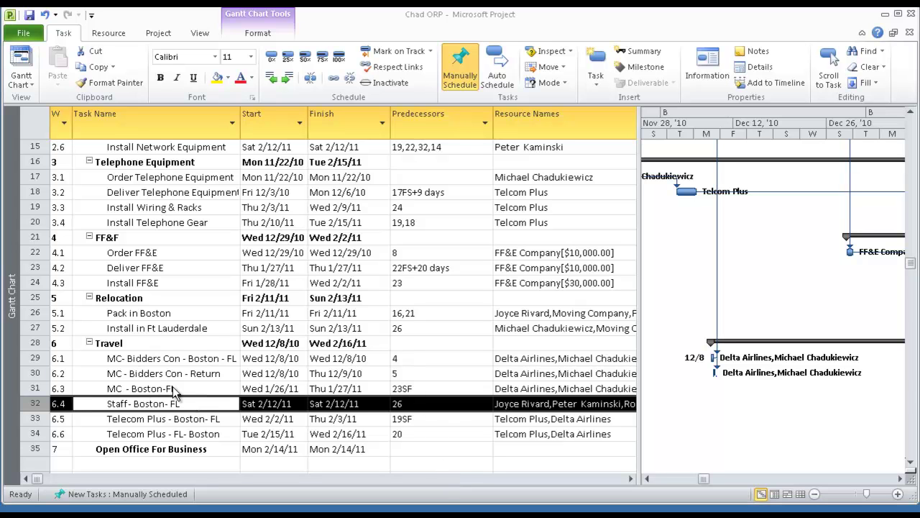
double_click(173, 389)
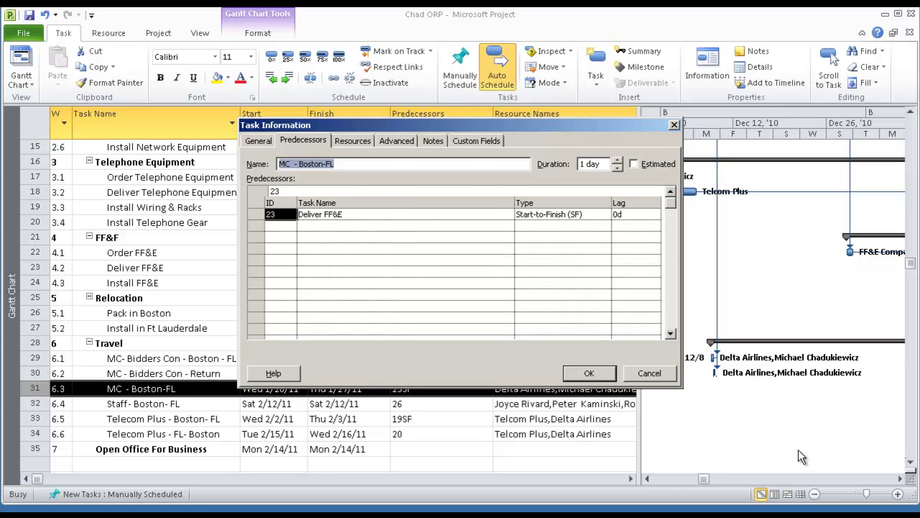
key("Escape")
double_click(191, 423)
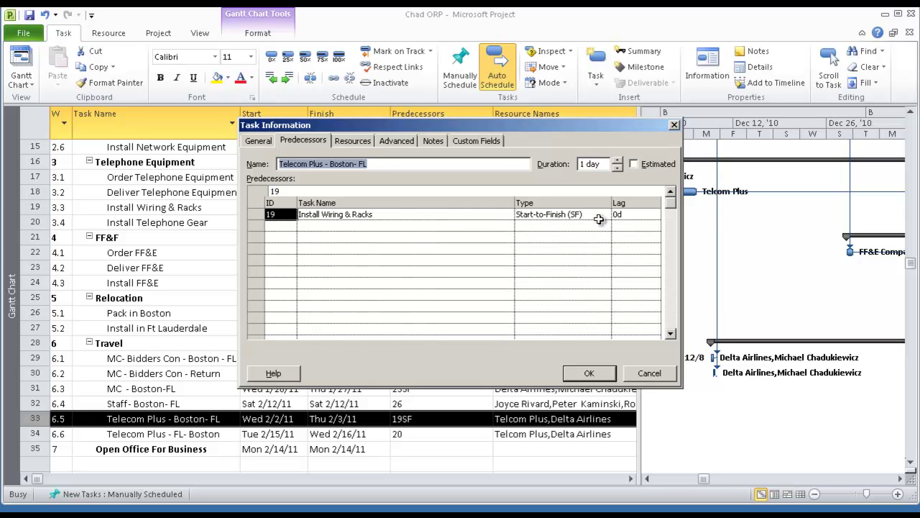
left_click(590, 374)
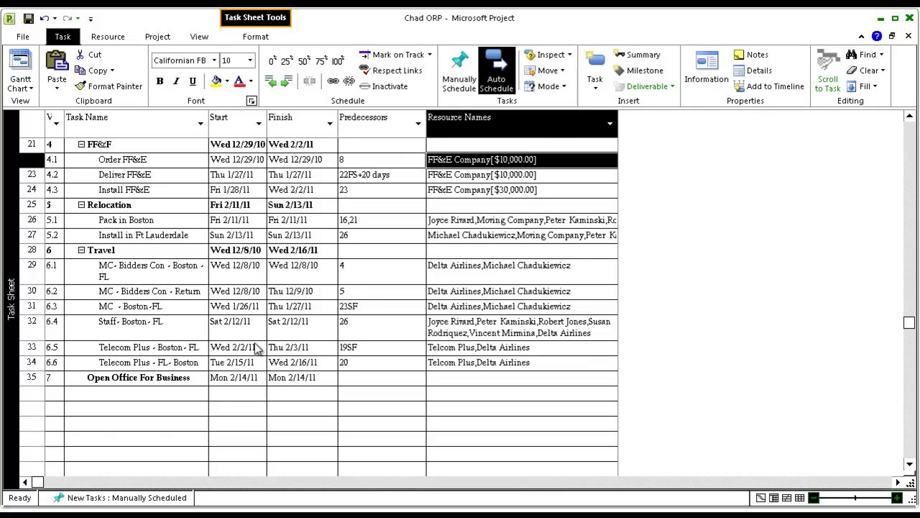
Step: Check the "Open Office For Business" task at the end of the task sheet
left_click(141, 383)
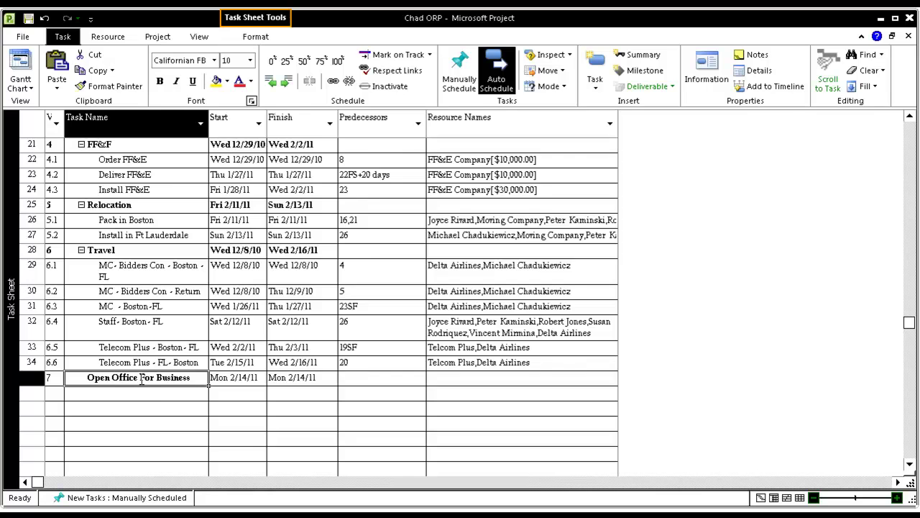
double_click(141, 383)
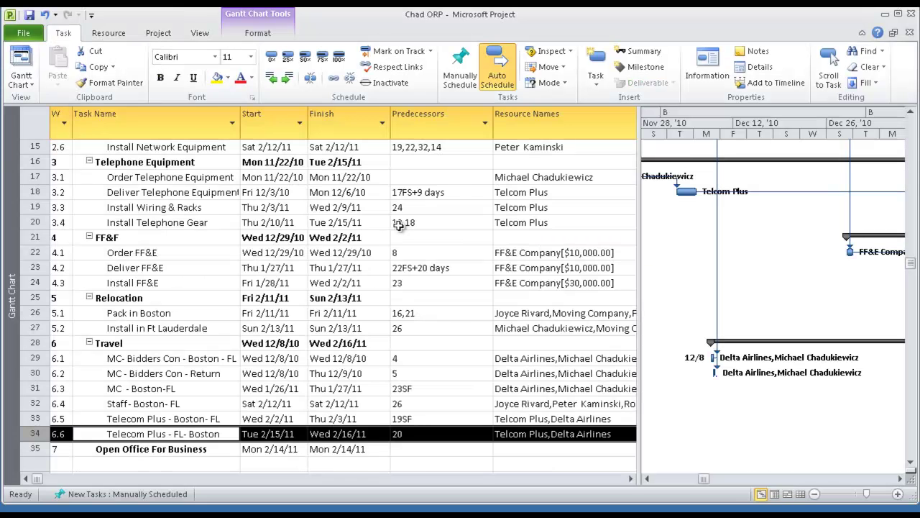
Step: Set Install Telephone Gear's predecessor link from Install Wiring & Racks to Start-to-Start (SS) with a 1-day lag
double_click(400, 222)
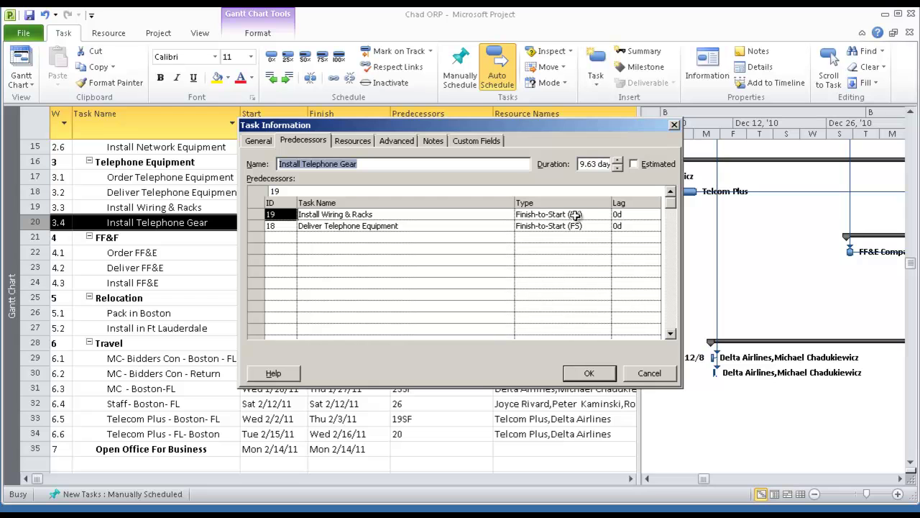
left_click(601, 214)
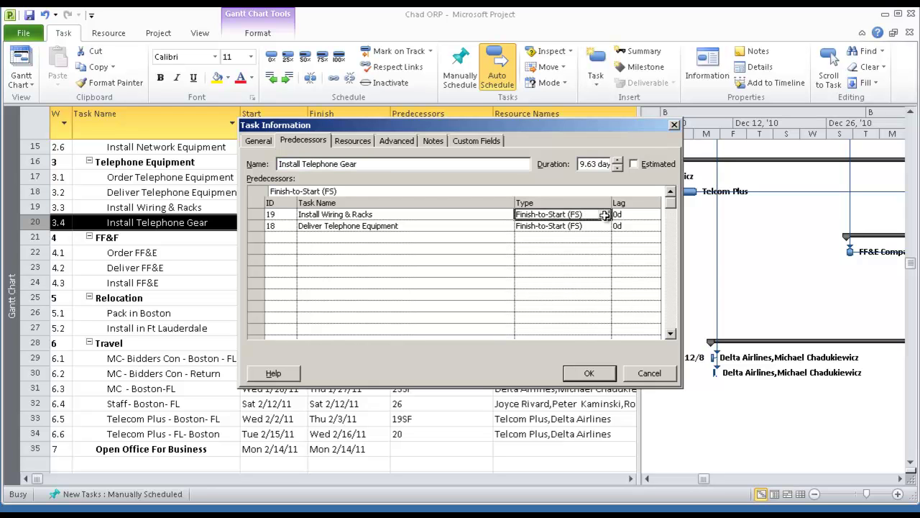
left_click(606, 214)
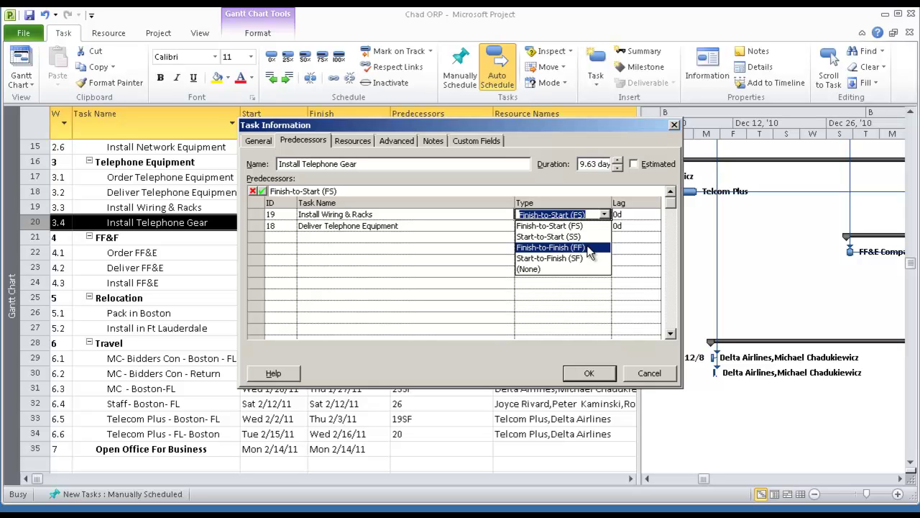
left_click(586, 241)
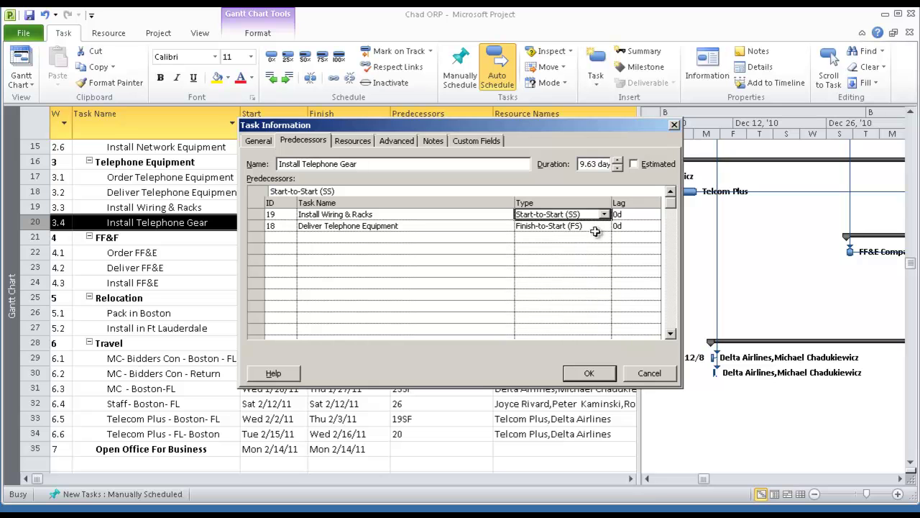
left_click(643, 214)
left_click(655, 211)
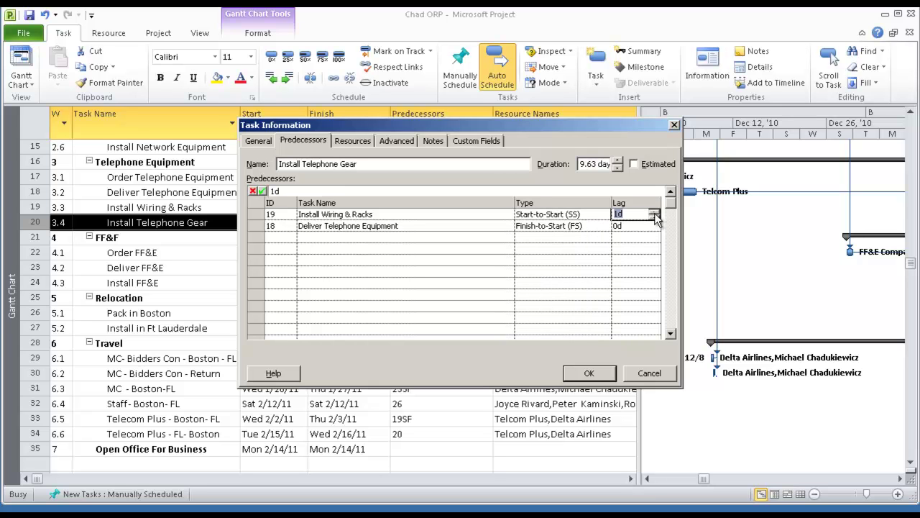
left_click(590, 374)
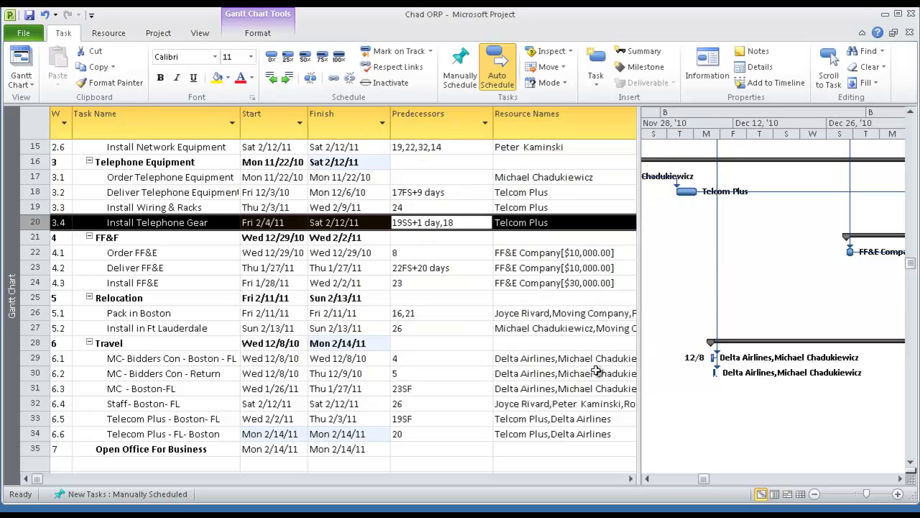
Step: Return Install Telephone Gear's predecessor link from Install Wiring & Racks to Finish-to-Start (FS) with a lag of 0d
left_click(900, 478)
left_click(899, 478)
left_click(899, 478)
left_click(899, 478)
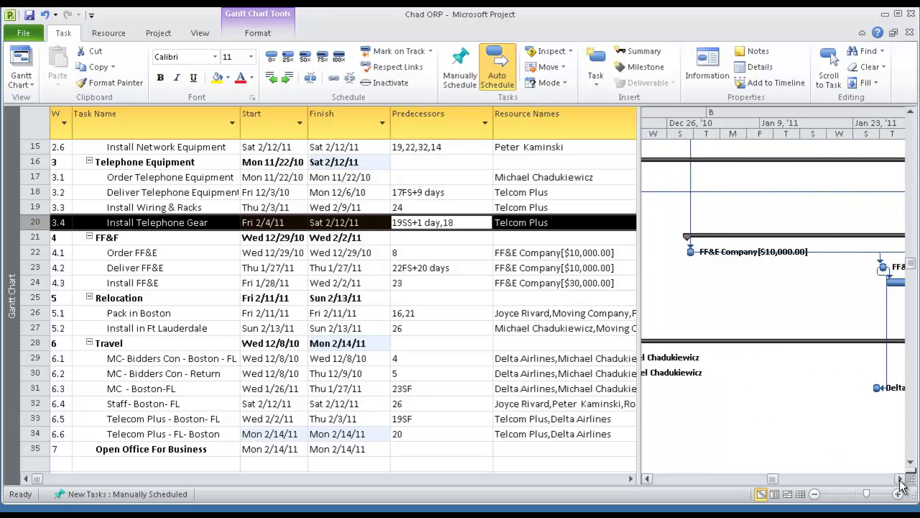
left_click(899, 478)
left_click(899, 478)
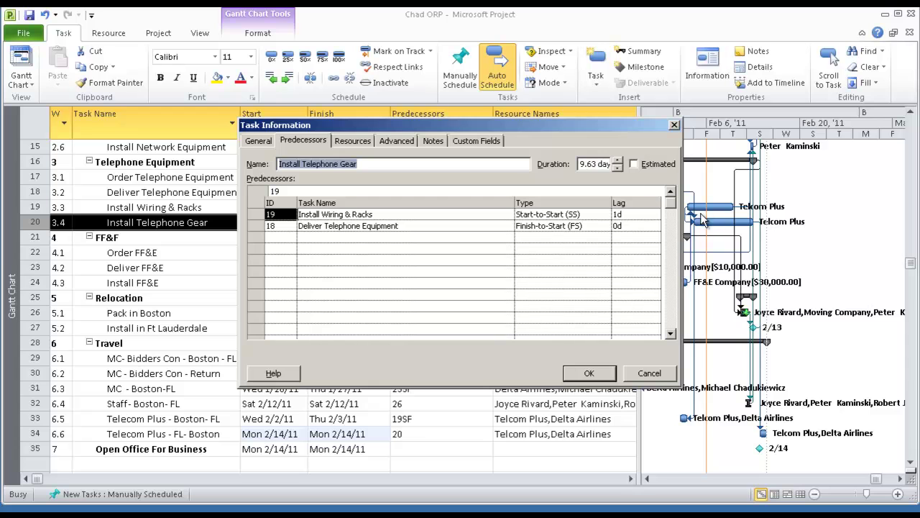
left_click(647, 213)
left_click(654, 211)
left_click(656, 217)
left_click(656, 217)
left_click(595, 215)
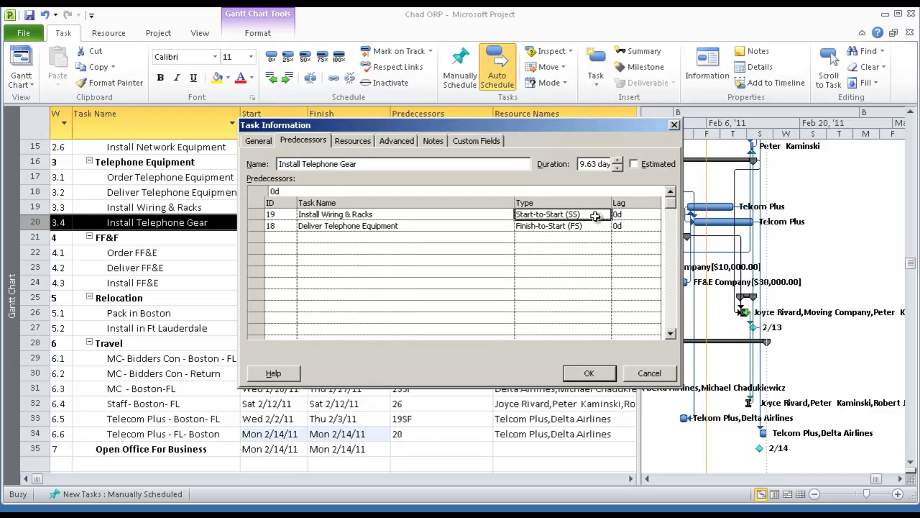
left_click(605, 214)
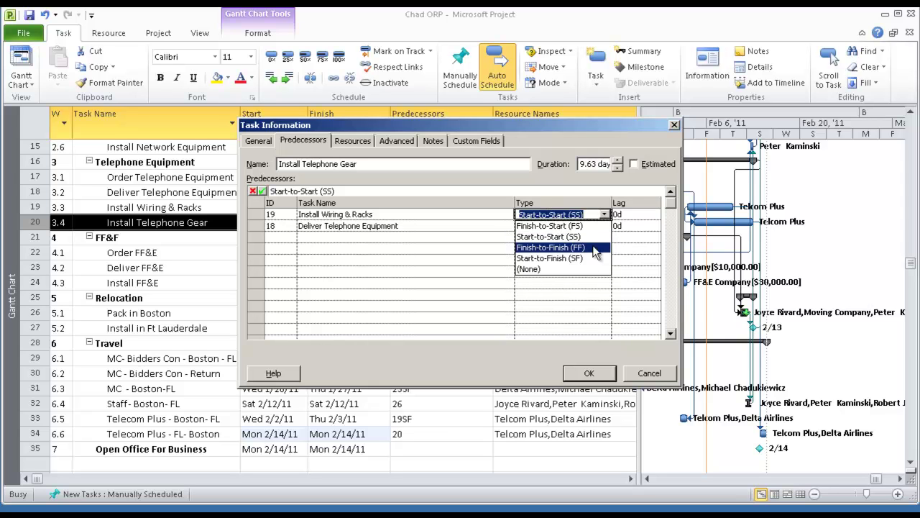
left_click(594, 226)
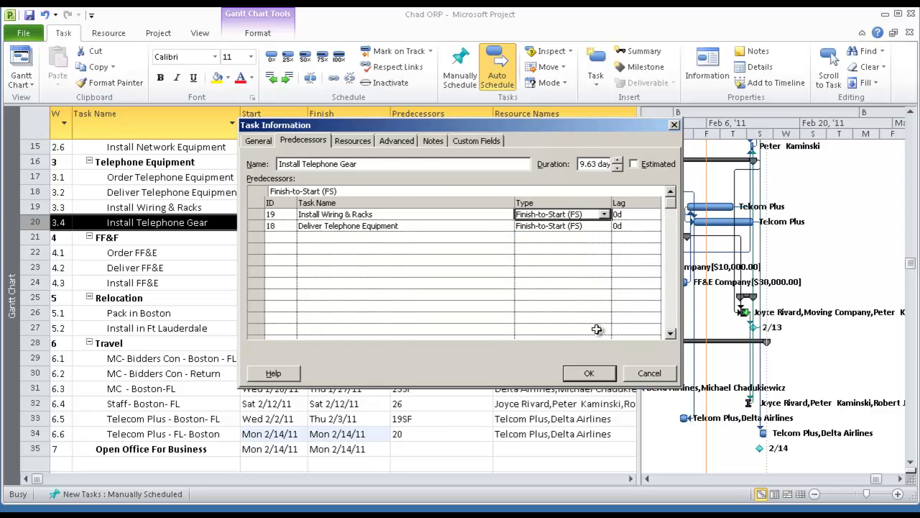
left_click(589, 373)
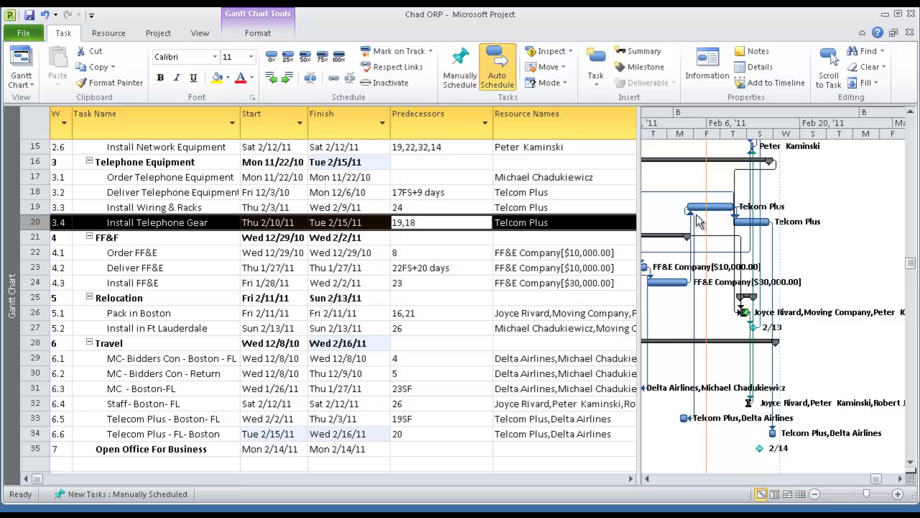